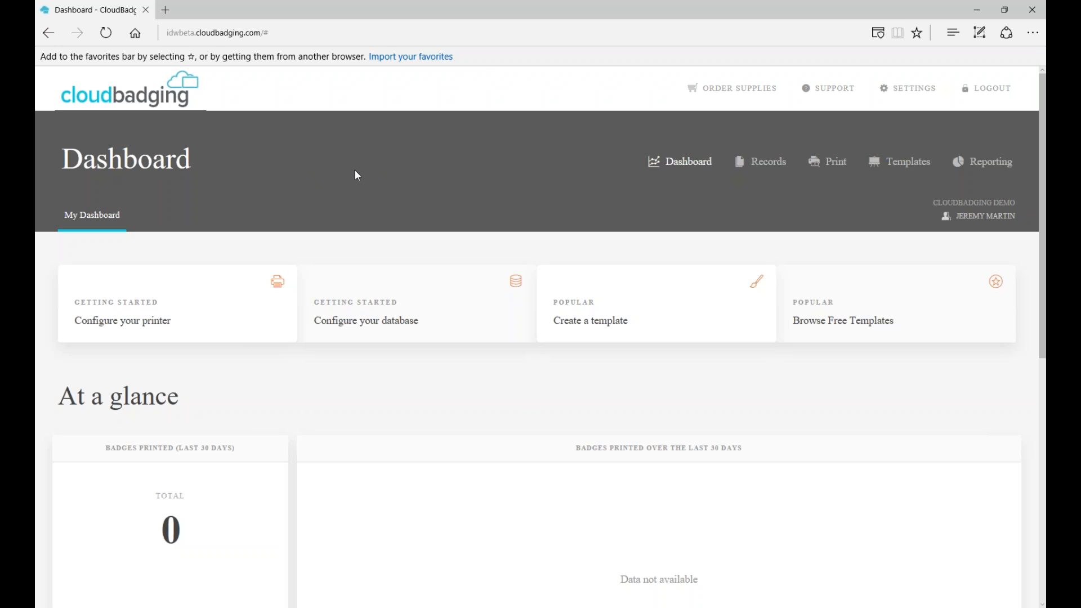
Step: Open the Print area's Capture & Print page from the top navigation bar
left_click(837, 167)
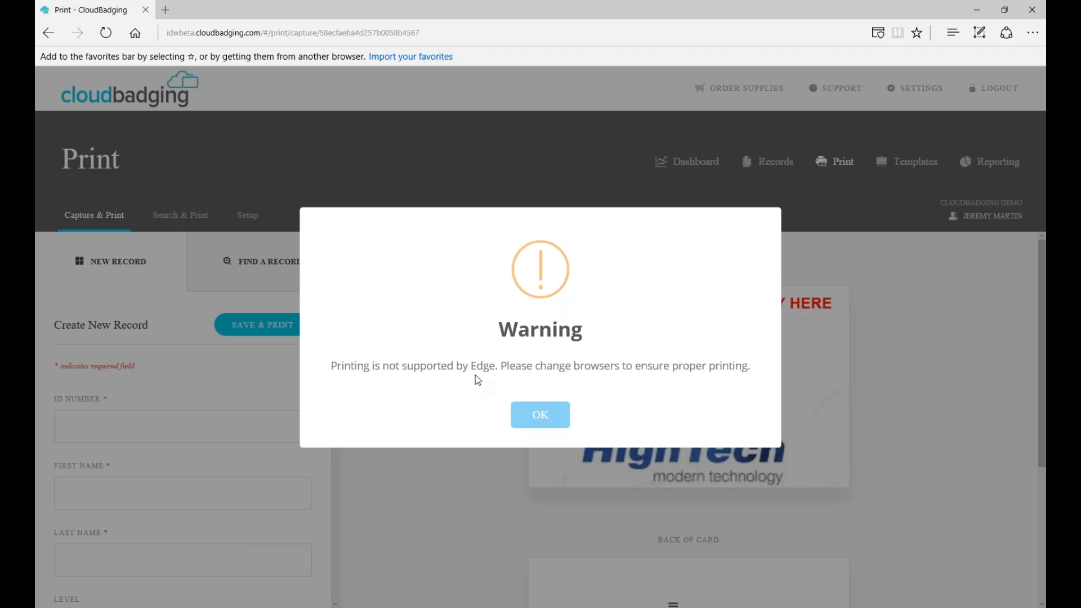
Step: Dismiss the 'Printing is not supported by Edge' warning
left_click(544, 417)
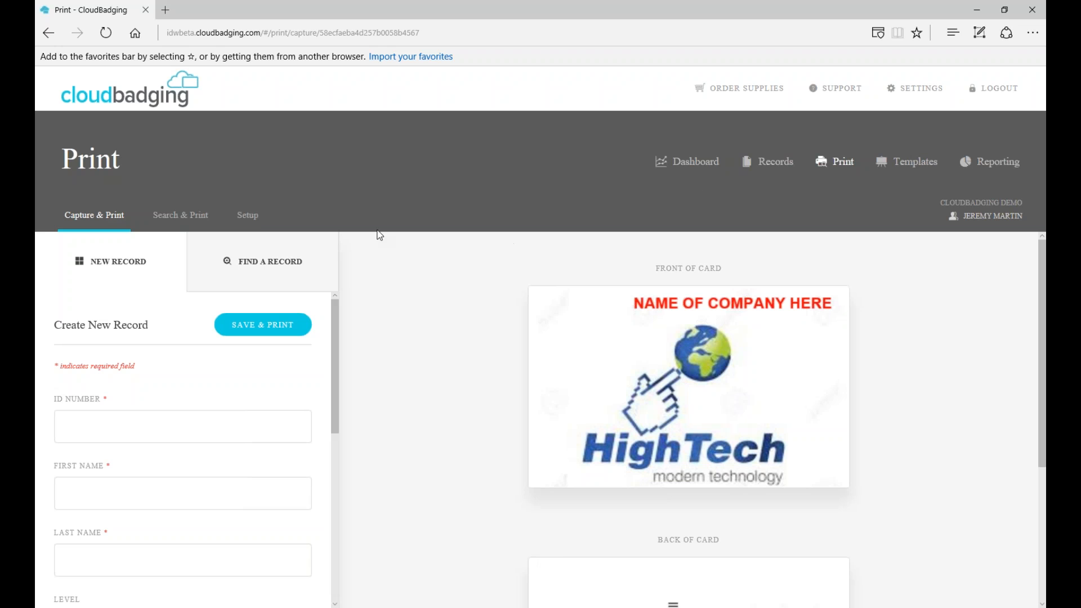
Step: Review the Magicard Rio Pro printer settings on Setup, then return to Capture & Print
left_click(248, 217)
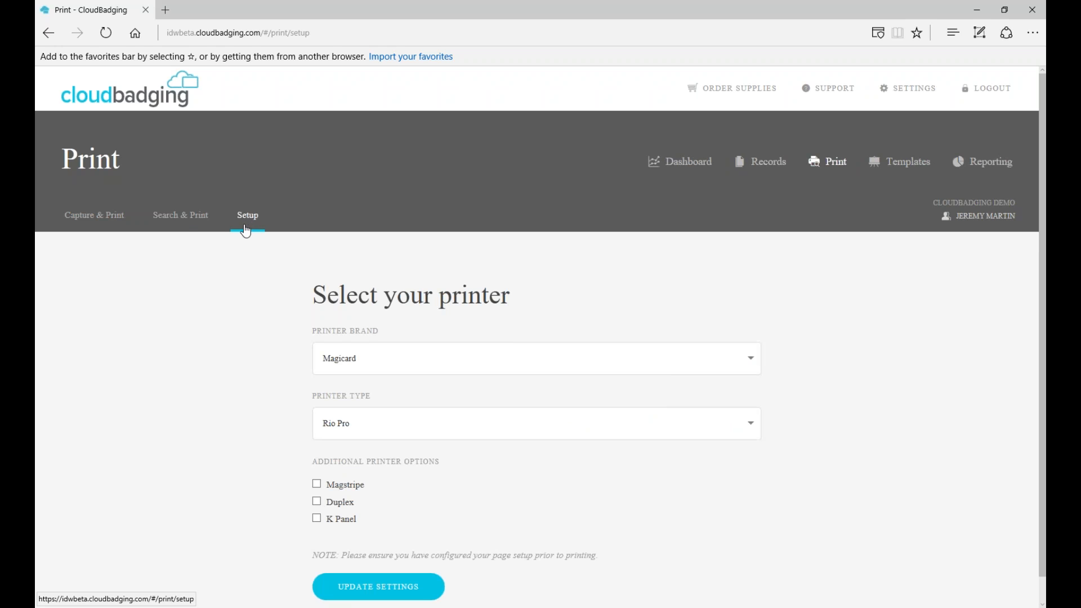
scroll(202, 483, "down", 1)
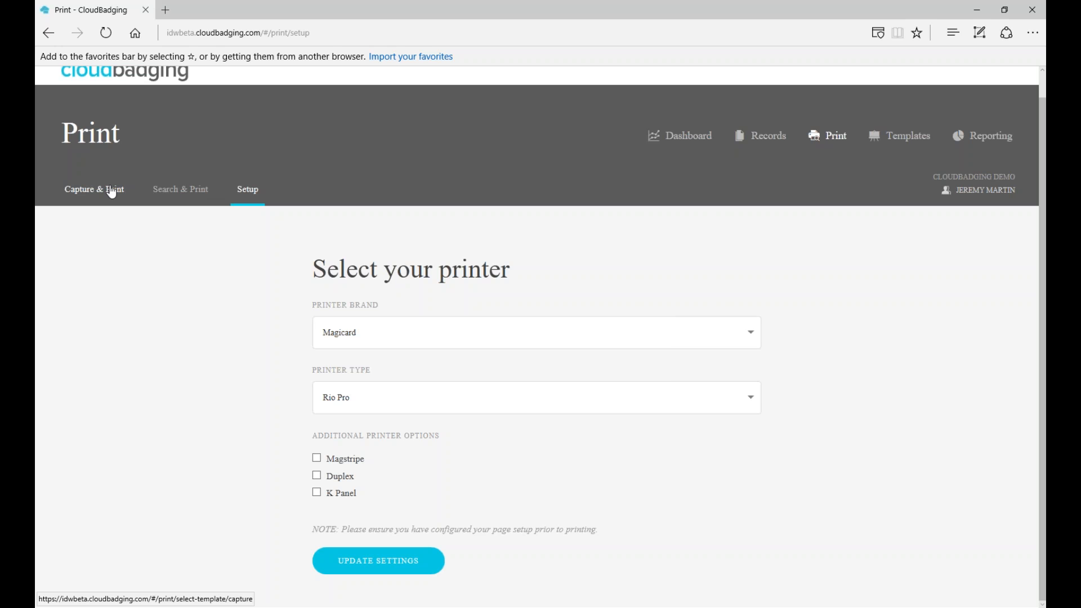
left_click(85, 194)
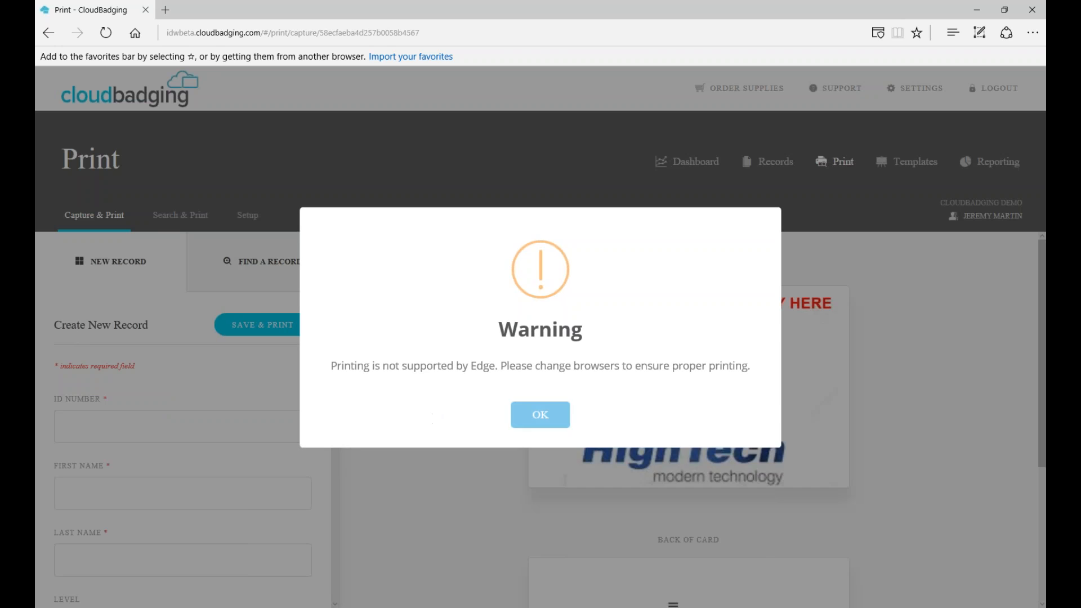
Step: Dismiss the Edge printing warning again and put the cursor in the ID Number field
left_click(540, 415)
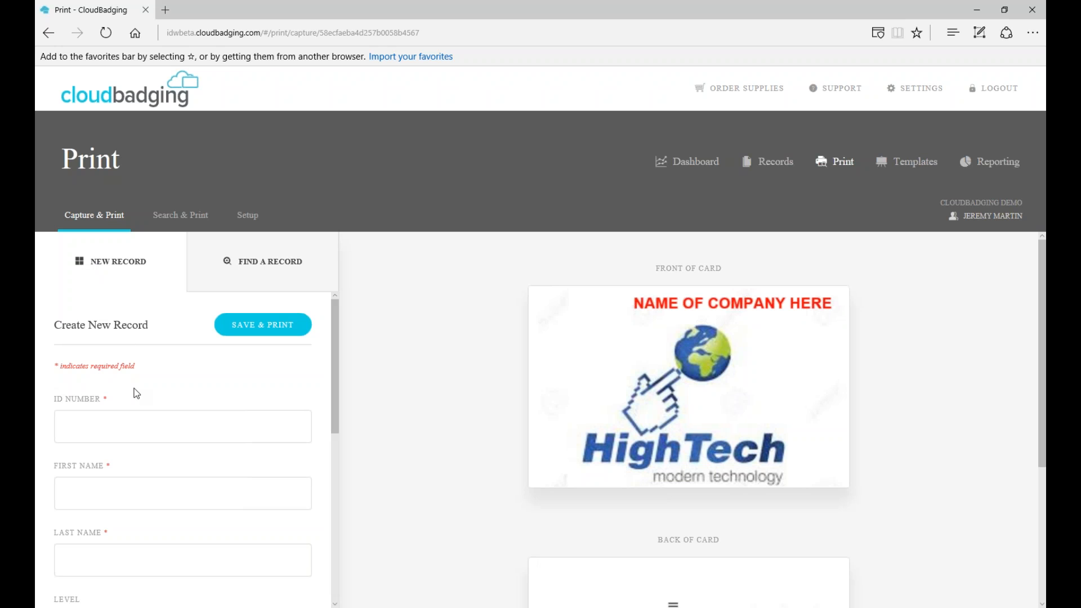
left_click(108, 422)
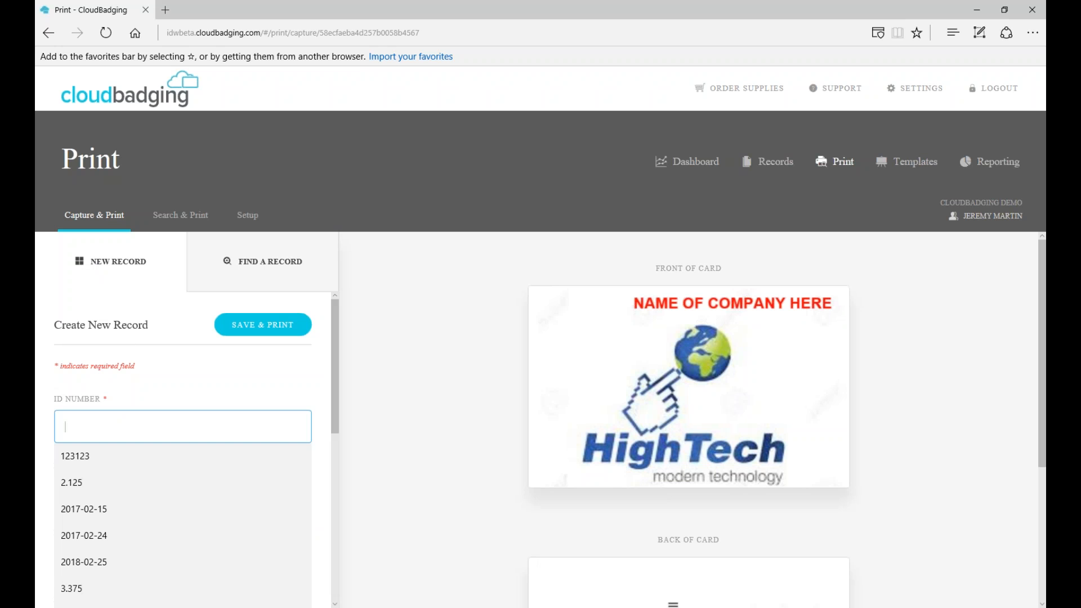
Step: Enter the badge holder's ID number, first name and last name
key("Escape")
type("859261")
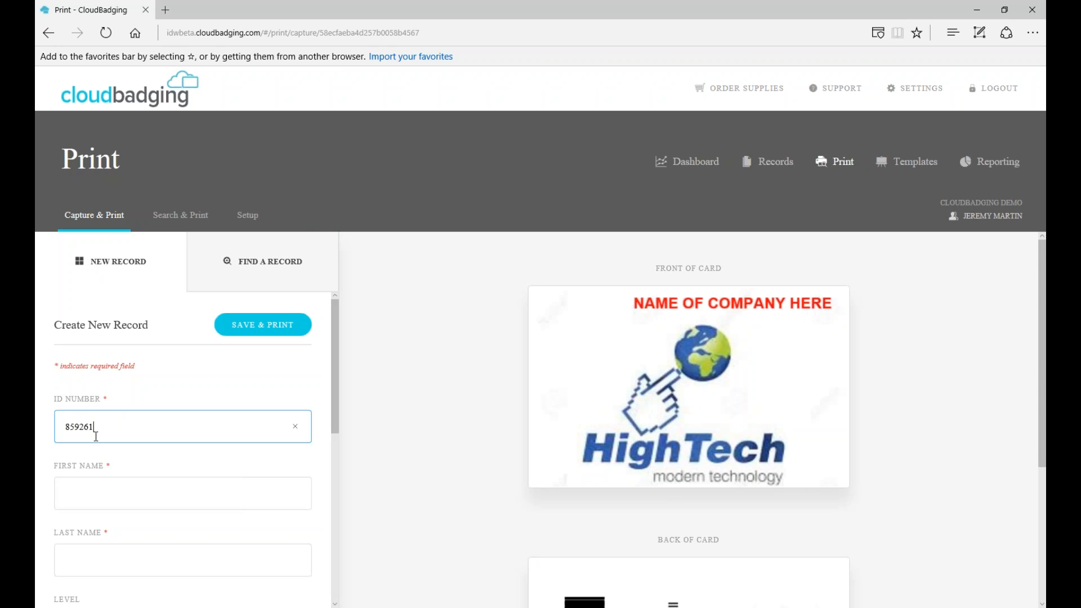
scroll(93, 436, "down", 1)
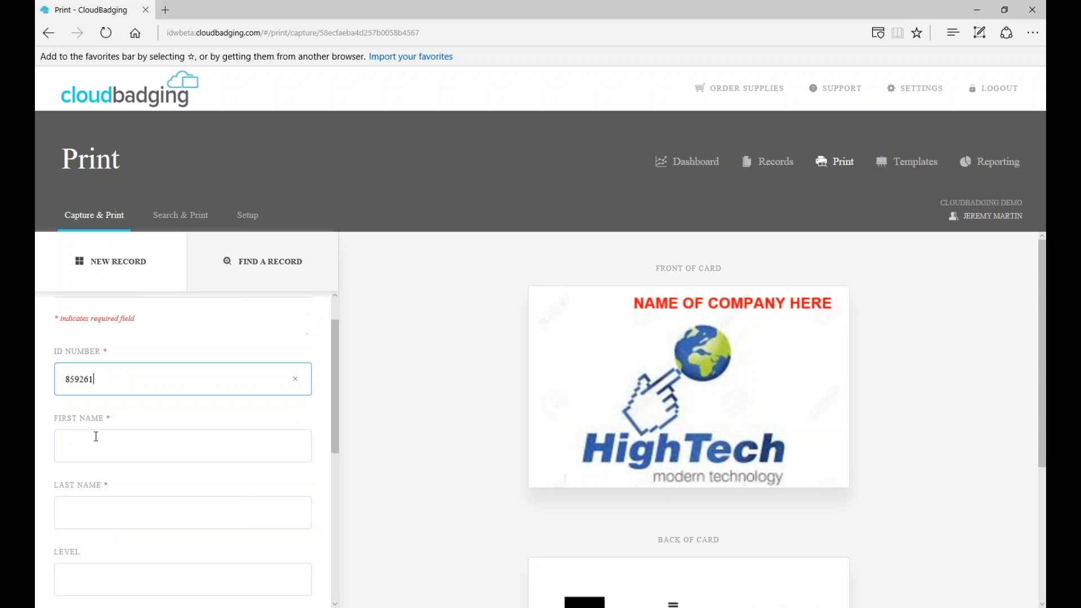
scroll(96, 436, "down", 1)
key("Tab")
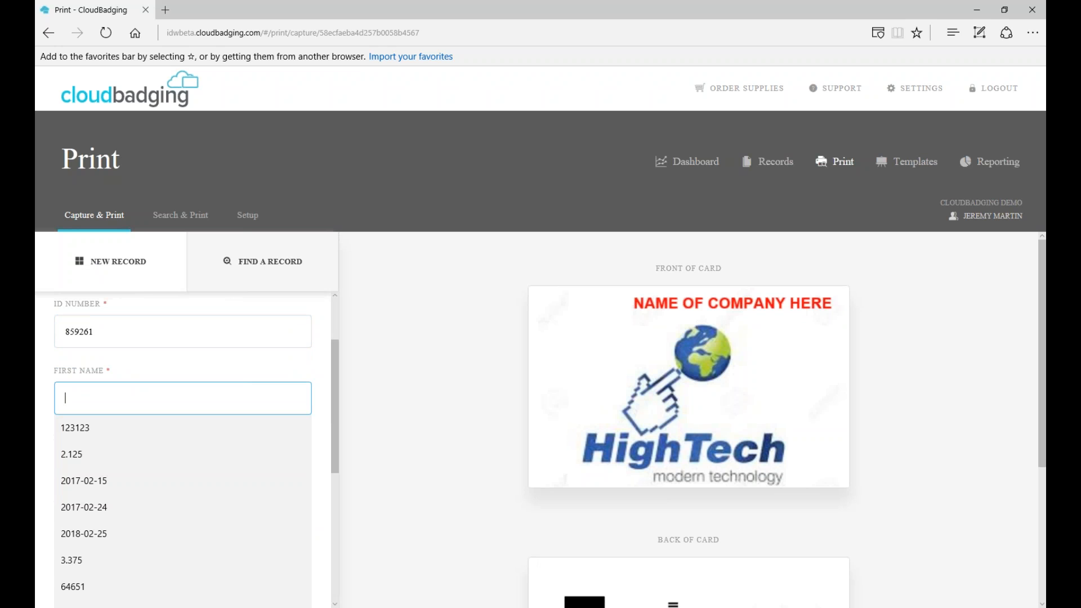
type("Jim")
key("Tab")
type("J")
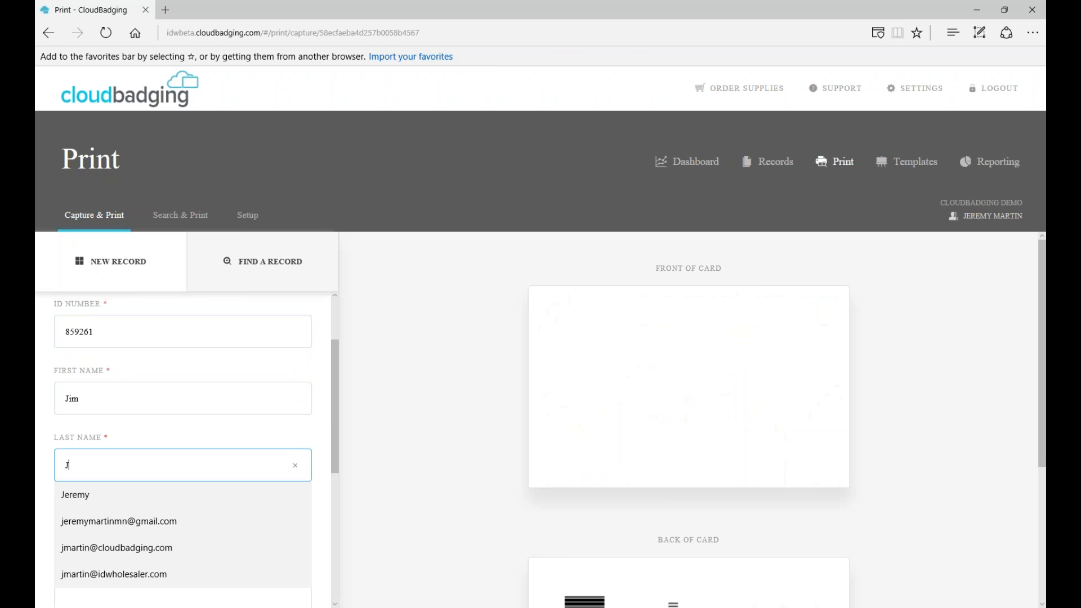
type("ohnson")
Step: Set the record's Level to 10th and Title to Supervisor
key("Tab")
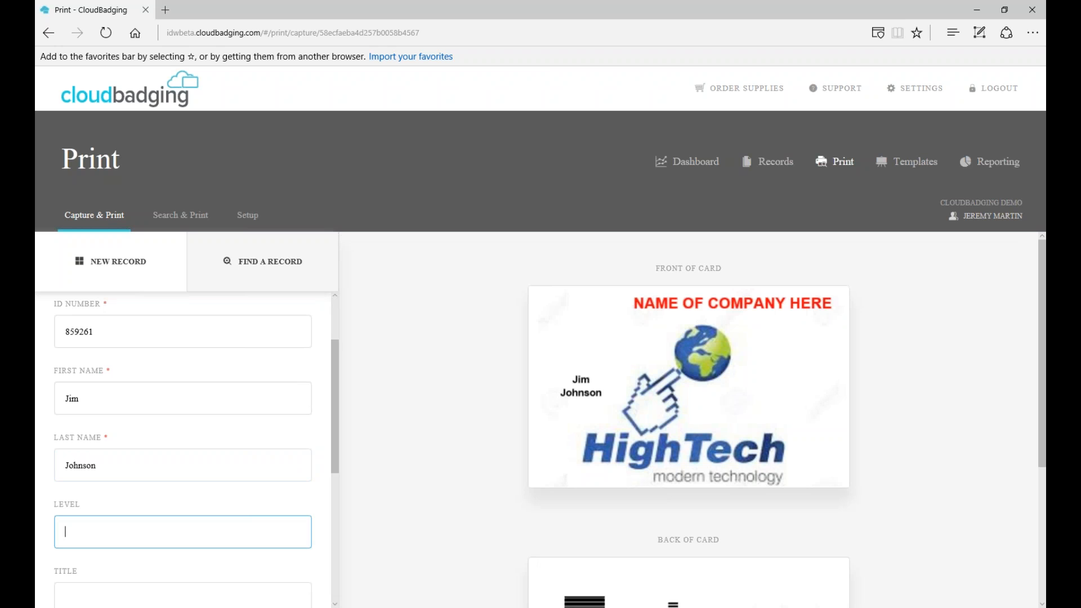
type("th")
scroll(101, 497, "down", 2)
left_click(101, 497)
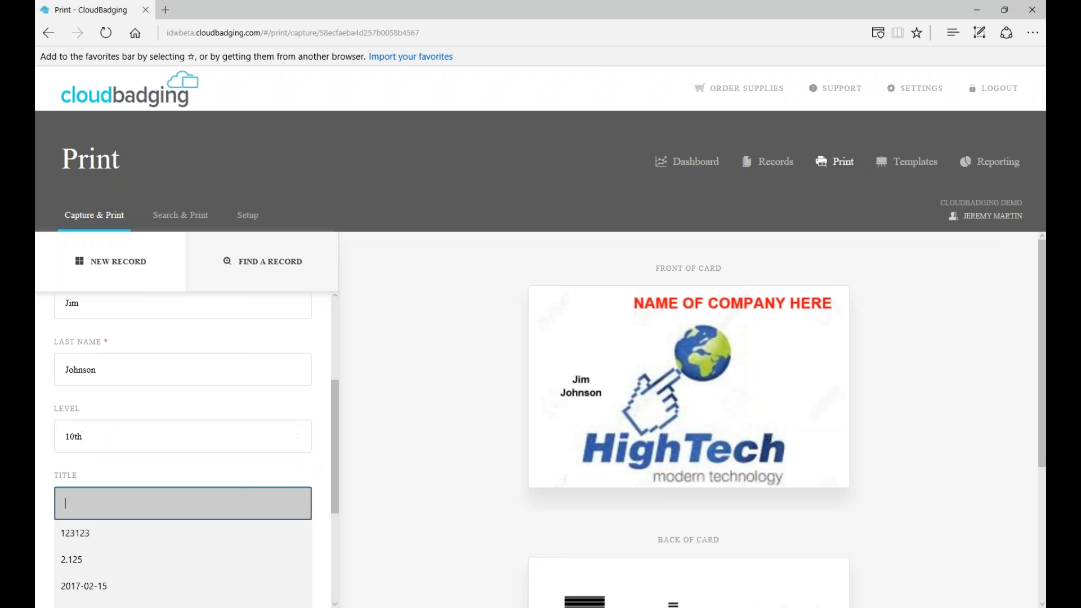
type("Supervisor")
scroll(183, 450, "down", 2)
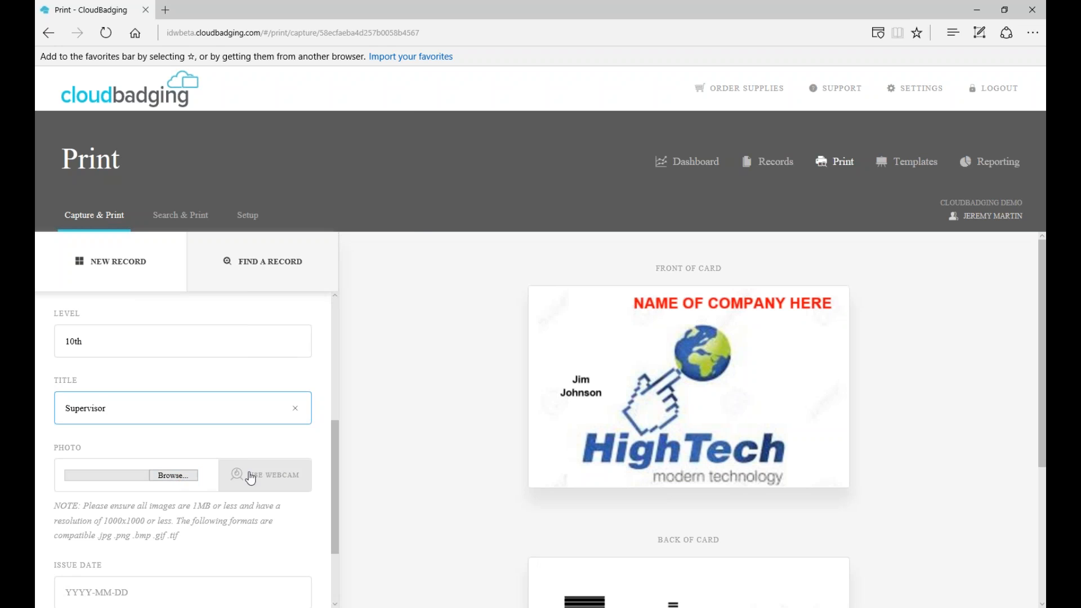
Step: Attach the headshot photo from Sample Import > photos to the record
left_click(162, 474)
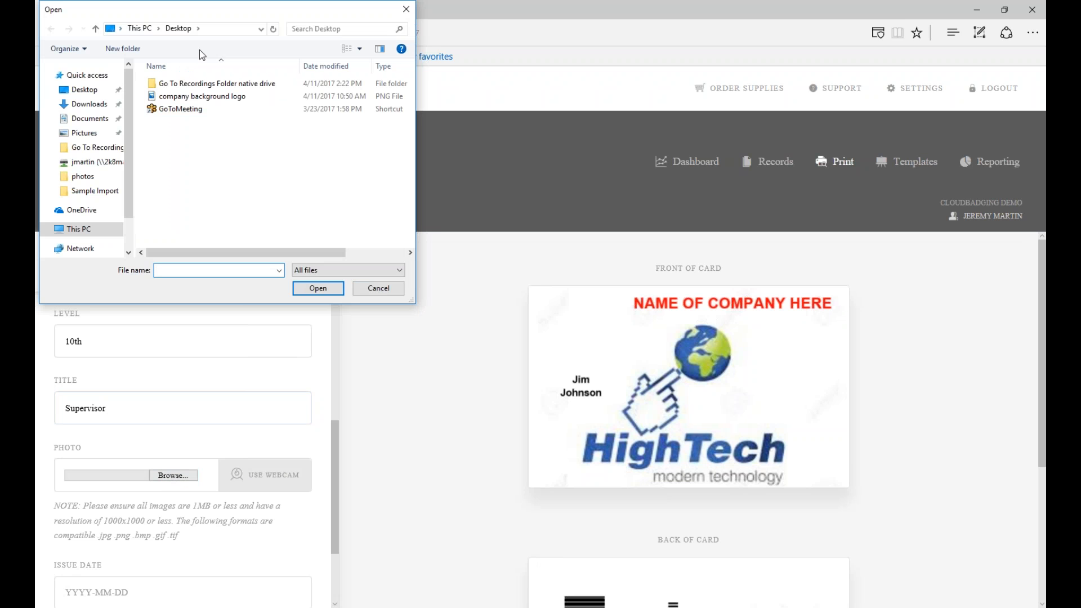
left_click(79, 181)
left_click(159, 124)
double_click(159, 123)
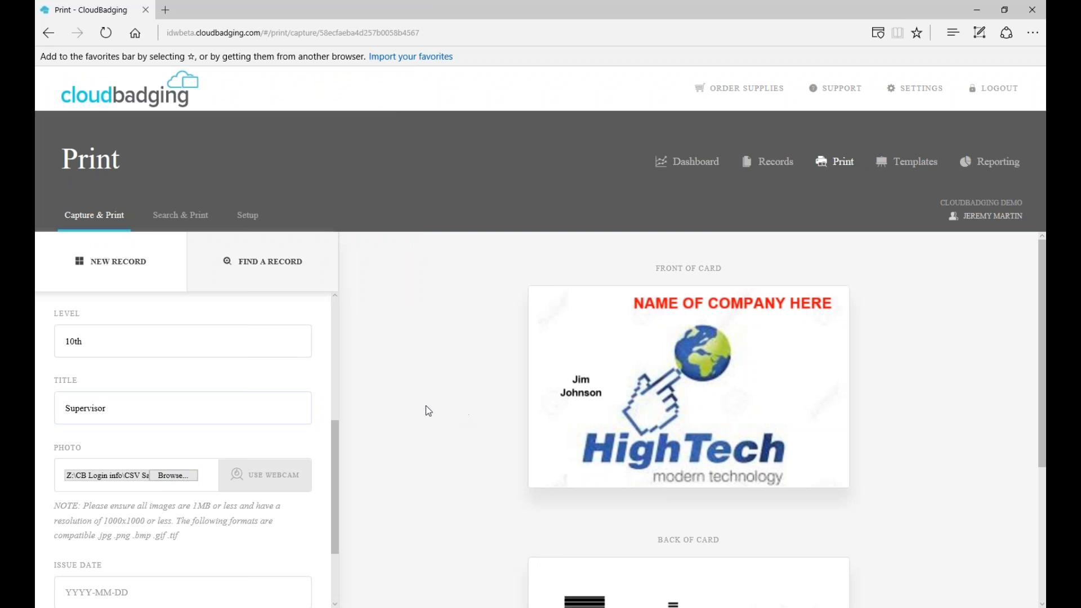
Step: Set the issue date to 2017-04-27 and the expiration date to 2017-04-29
scroll(269, 526, "down", 1)
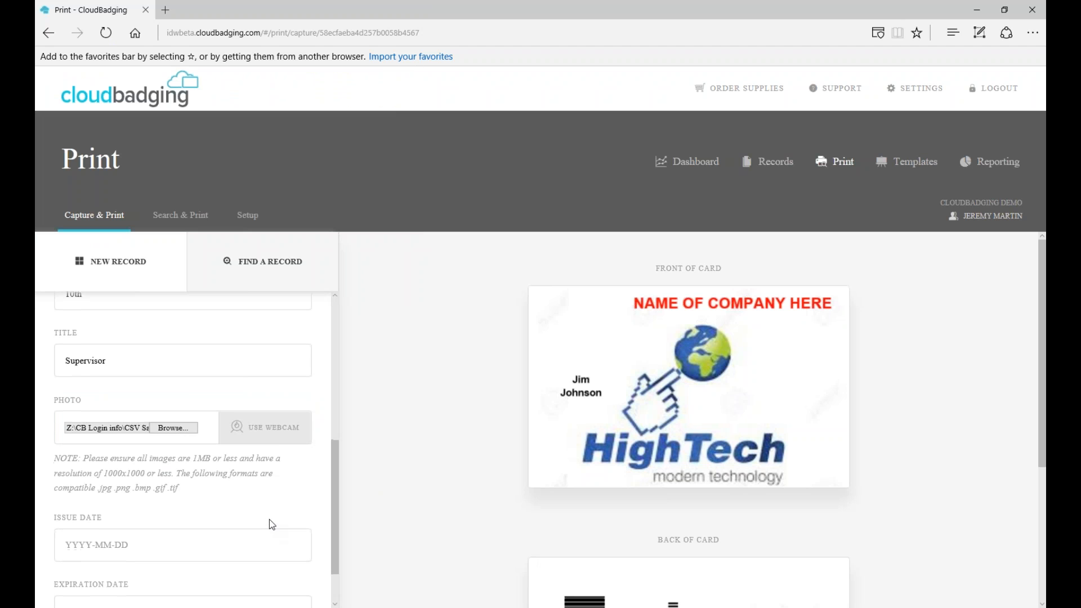
scroll(275, 503, "down", 1)
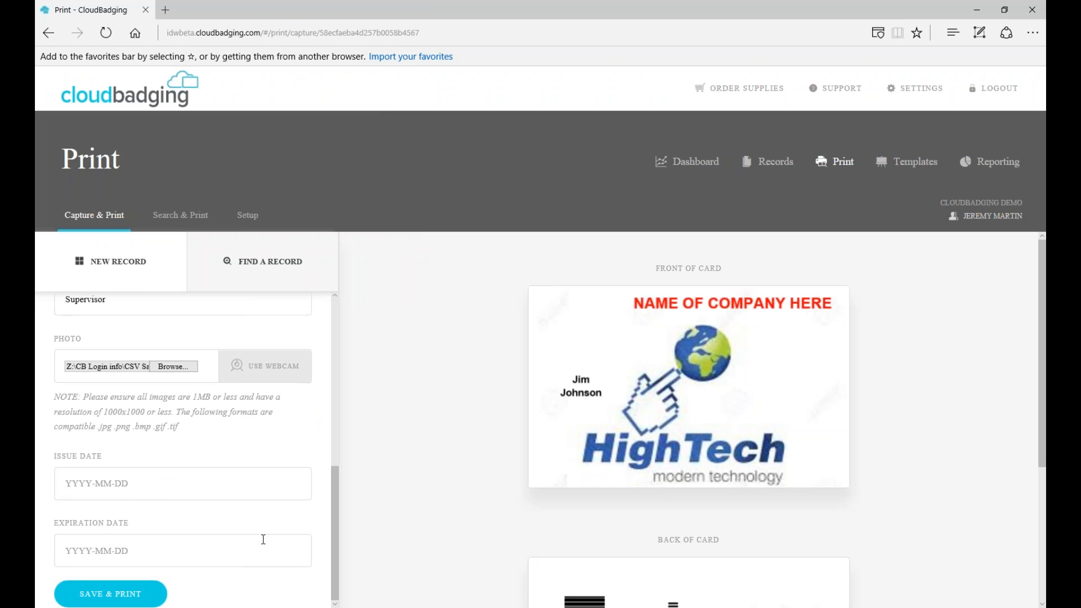
scroll(109, 503, "down", 2)
scroll(162, 414, "up", 2)
scroll(164, 431, "down", 2)
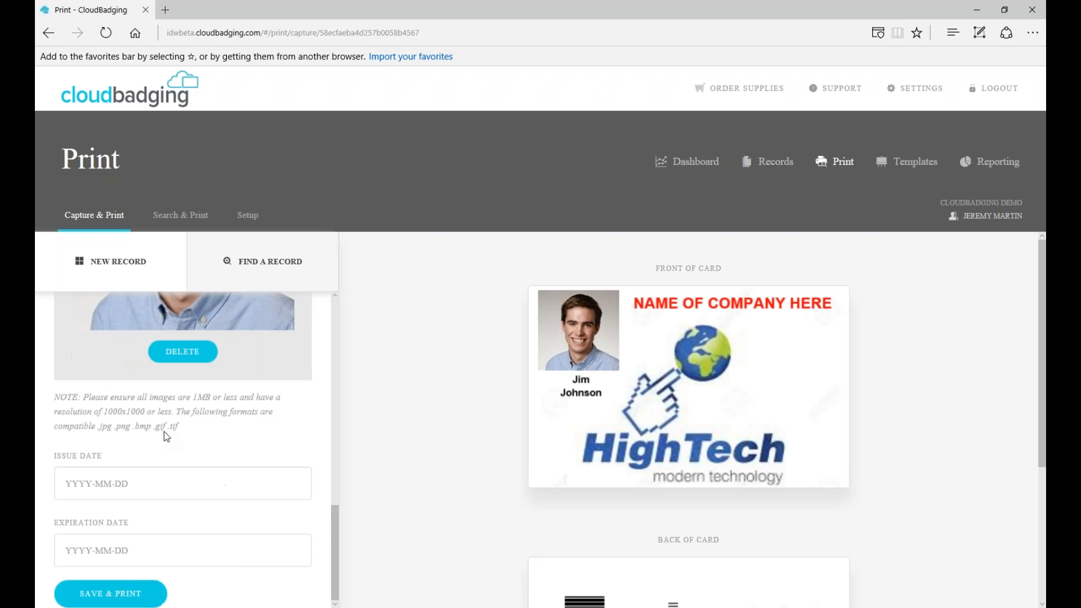
left_click(121, 484)
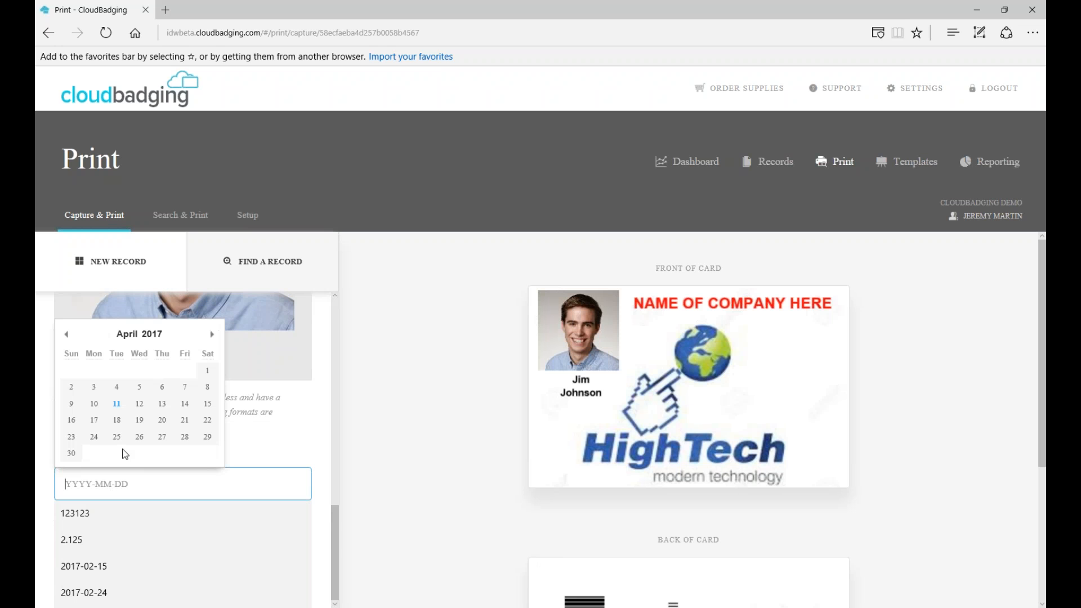
left_click(162, 438)
left_click(199, 555)
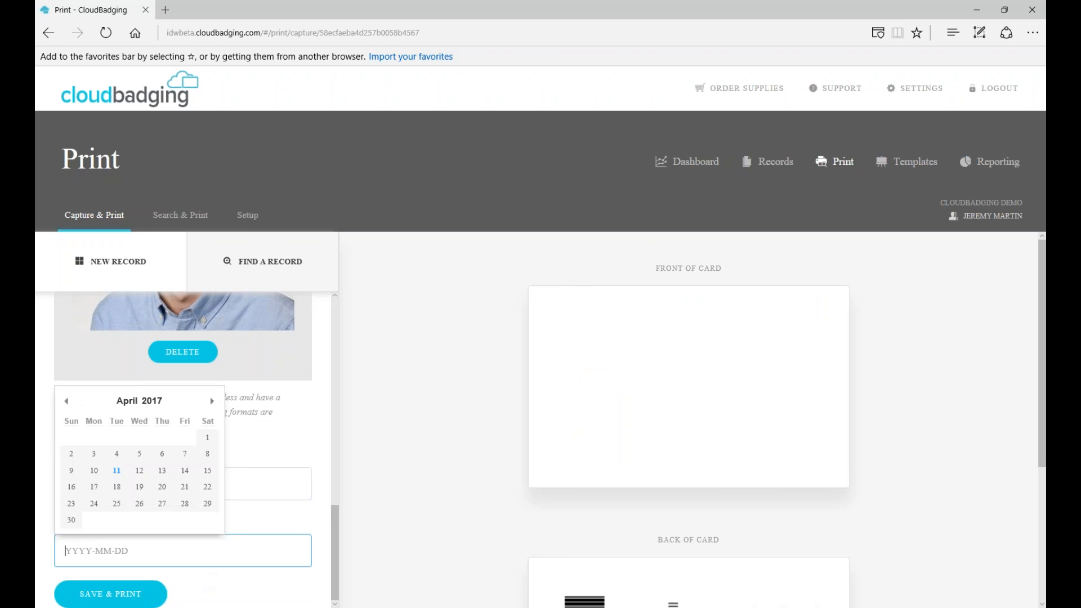
left_click(201, 508)
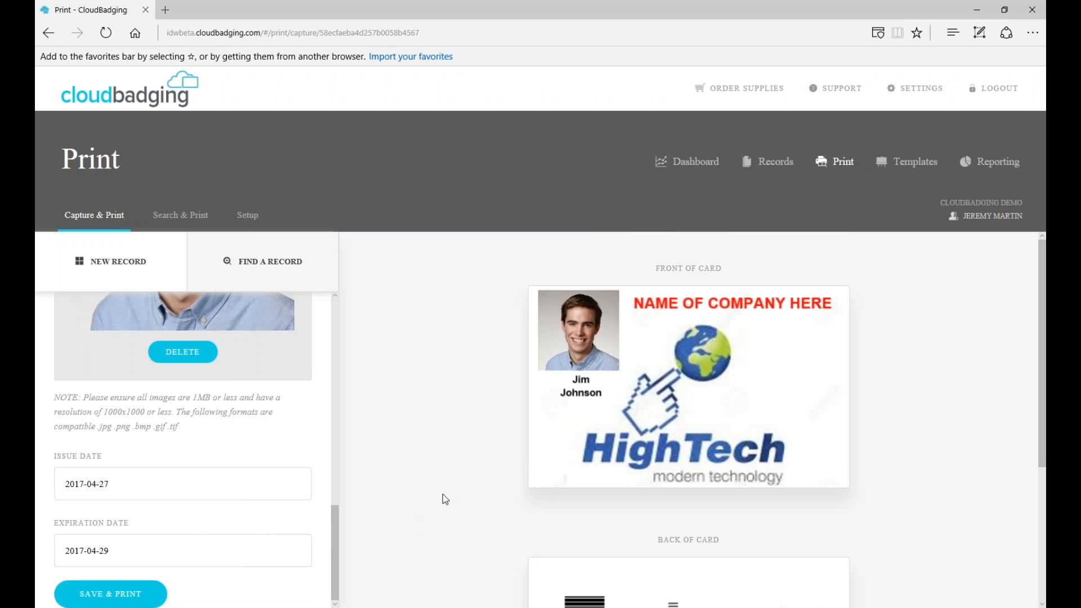
scroll(442, 495, "down", 2)
scroll(458, 473, "up", 2)
scroll(587, 487, "down", 4)
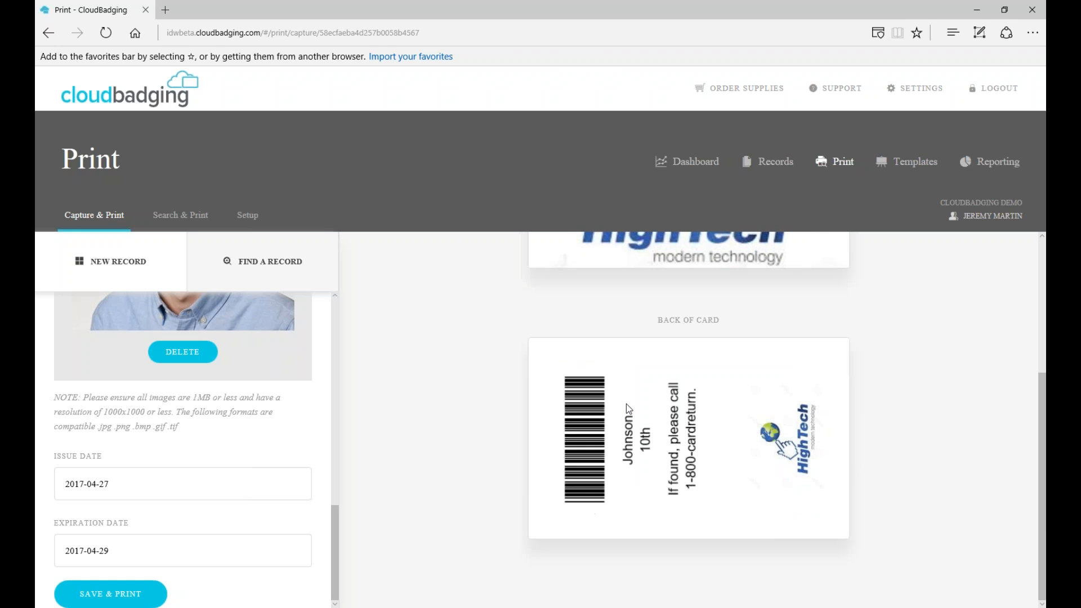
scroll(703, 461, "up", 2)
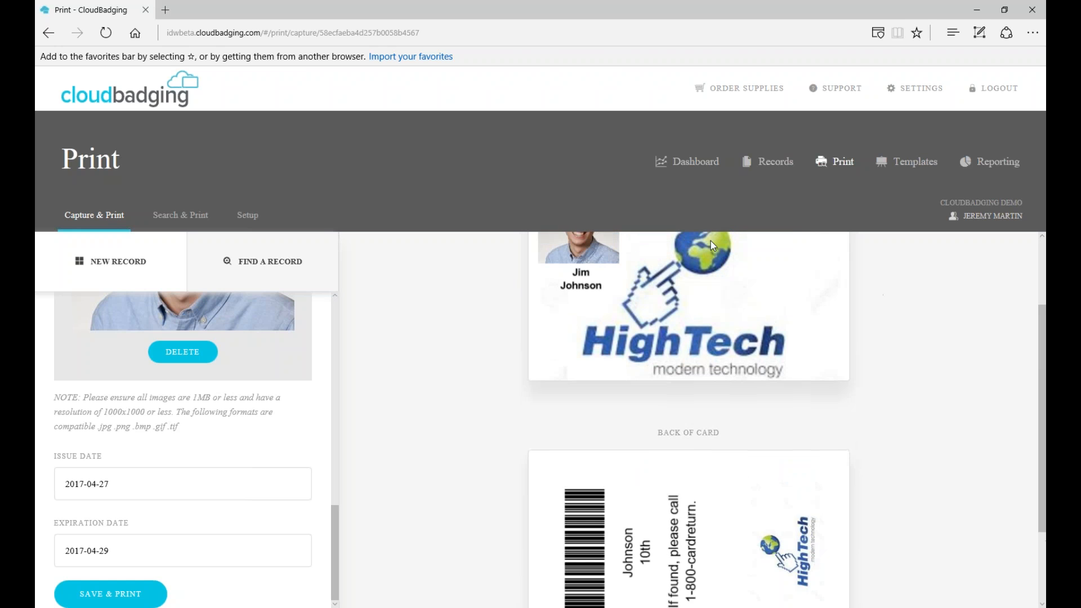
scroll(655, 425, "down", 1)
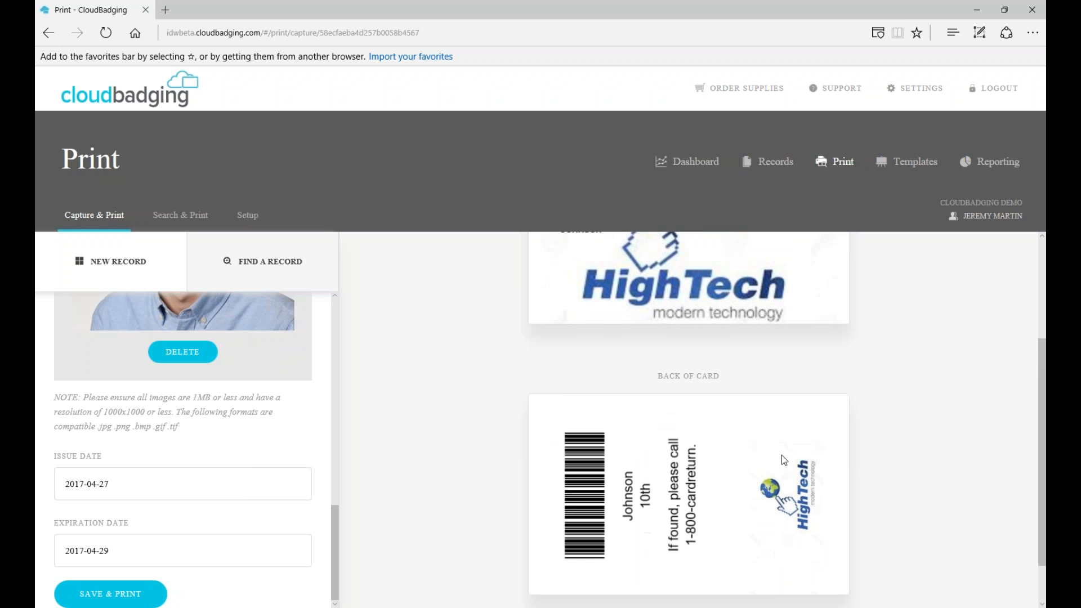
scroll(729, 481, "down", 1)
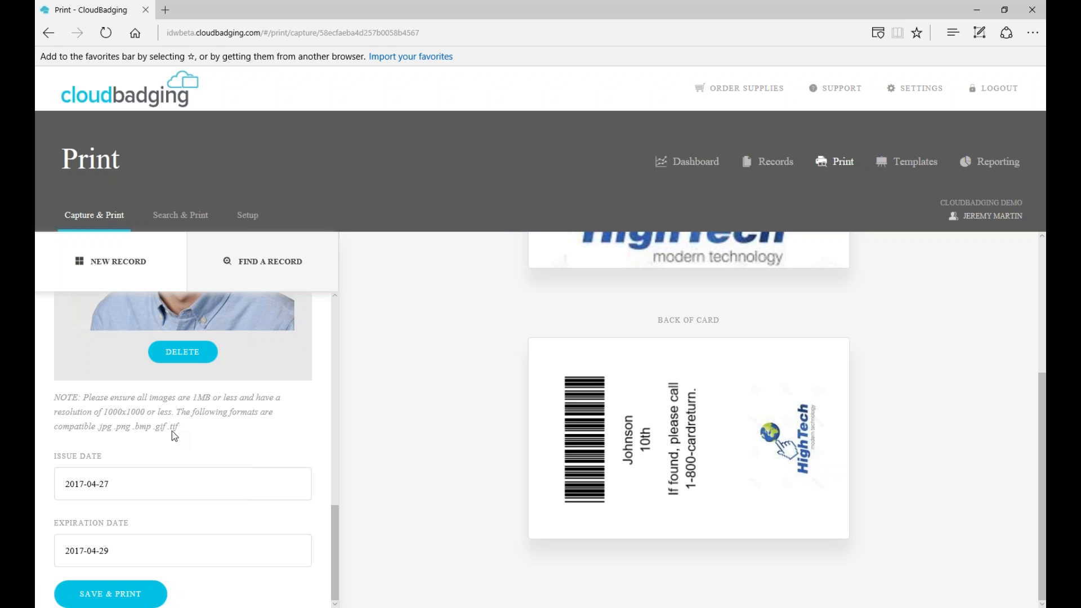
Step: Save the record and print its badge in landscape with Shrink to fit scaling
left_click(119, 595)
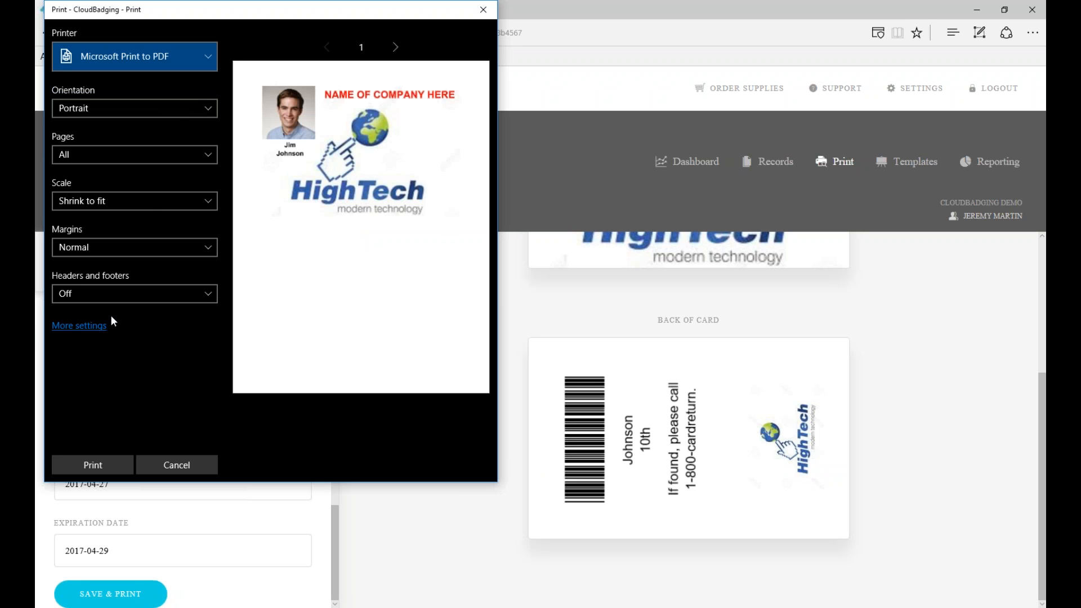
left_click(208, 107)
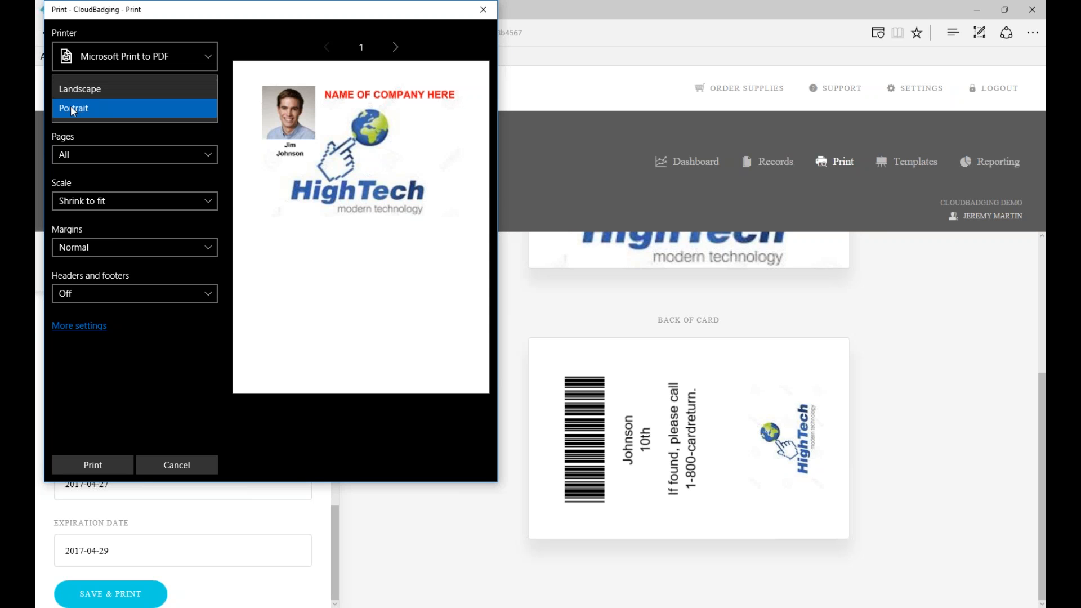
left_click(90, 92)
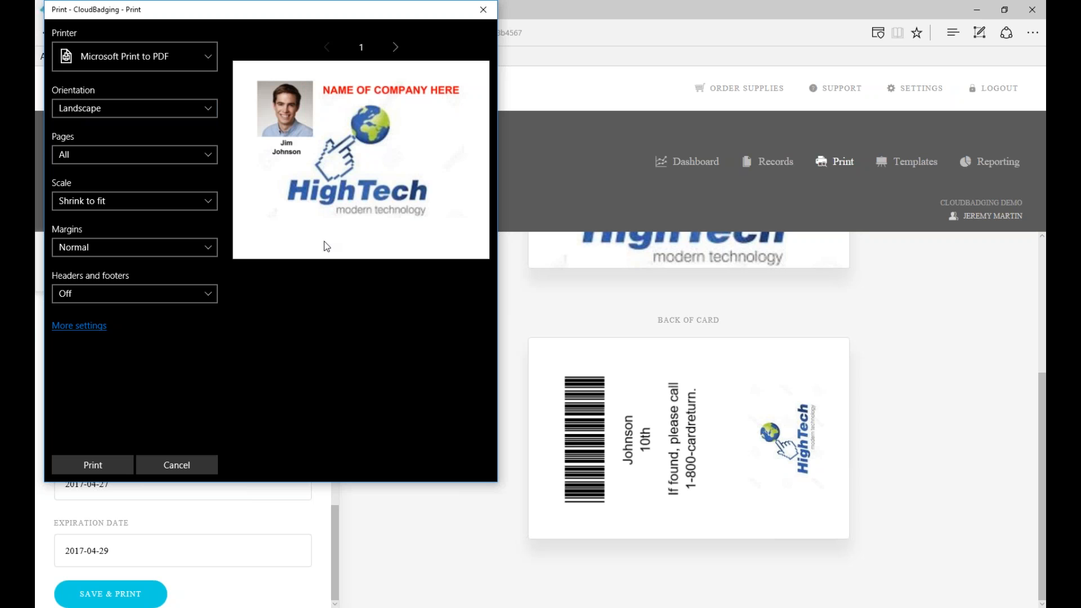
left_click(211, 201)
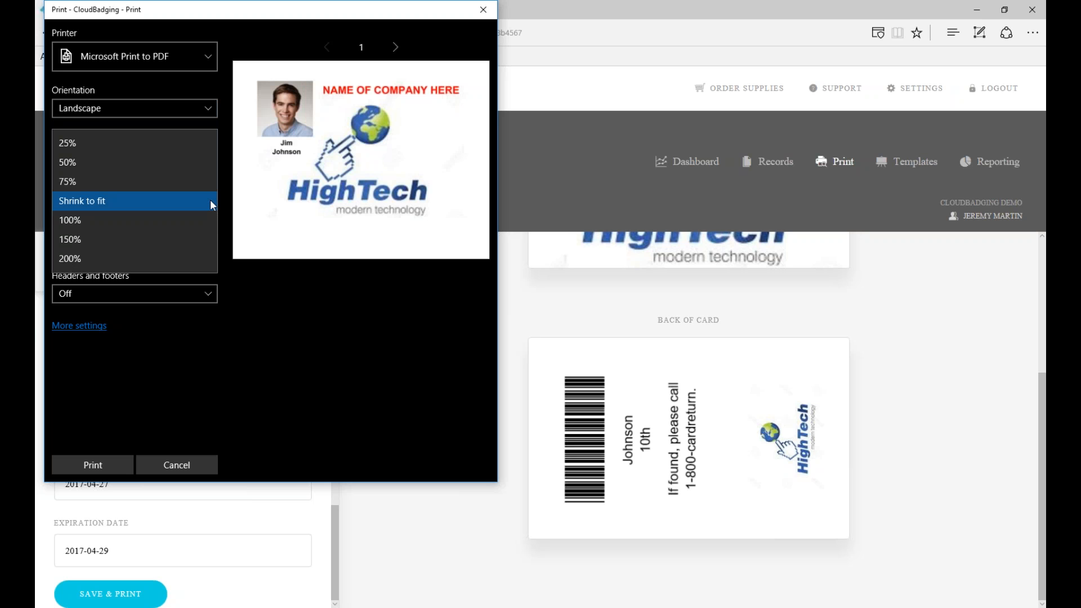
left_click(176, 202)
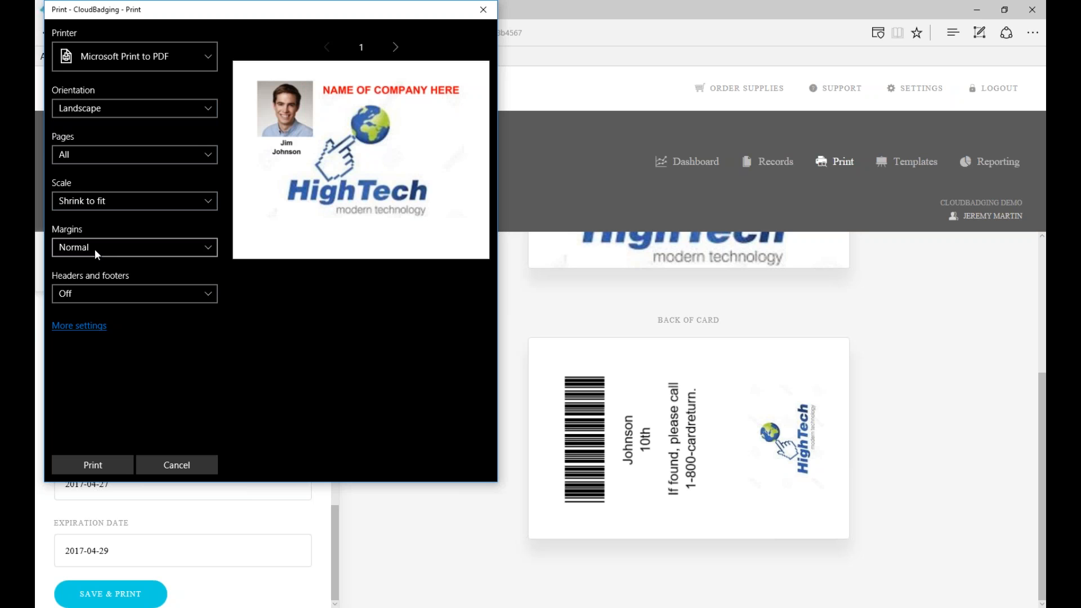
Step: Keep Normal margins and turn headers and footers on
left_click(201, 249)
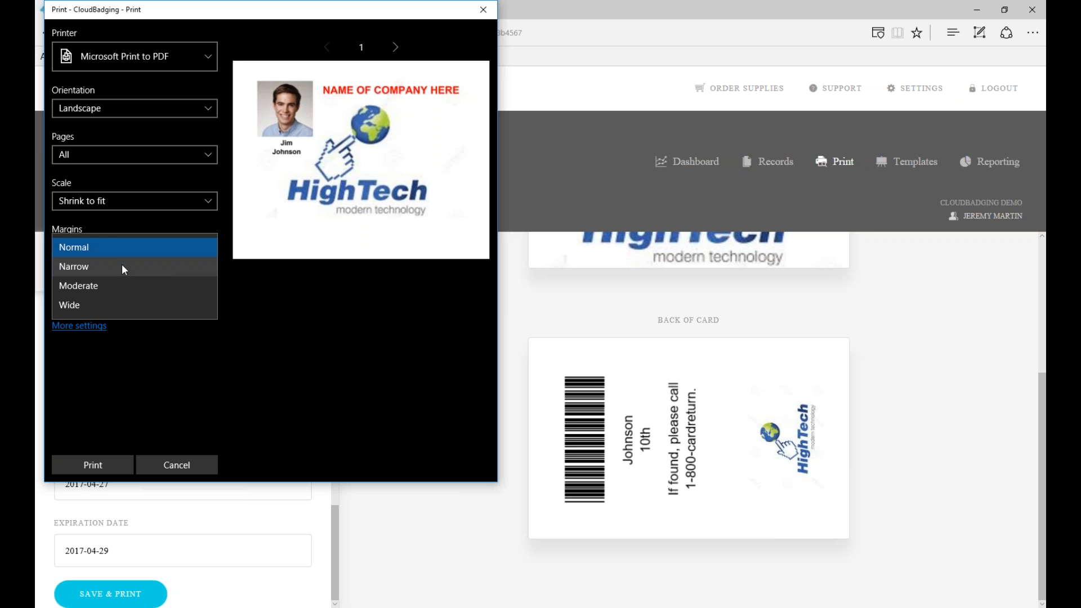
left_click(291, 302)
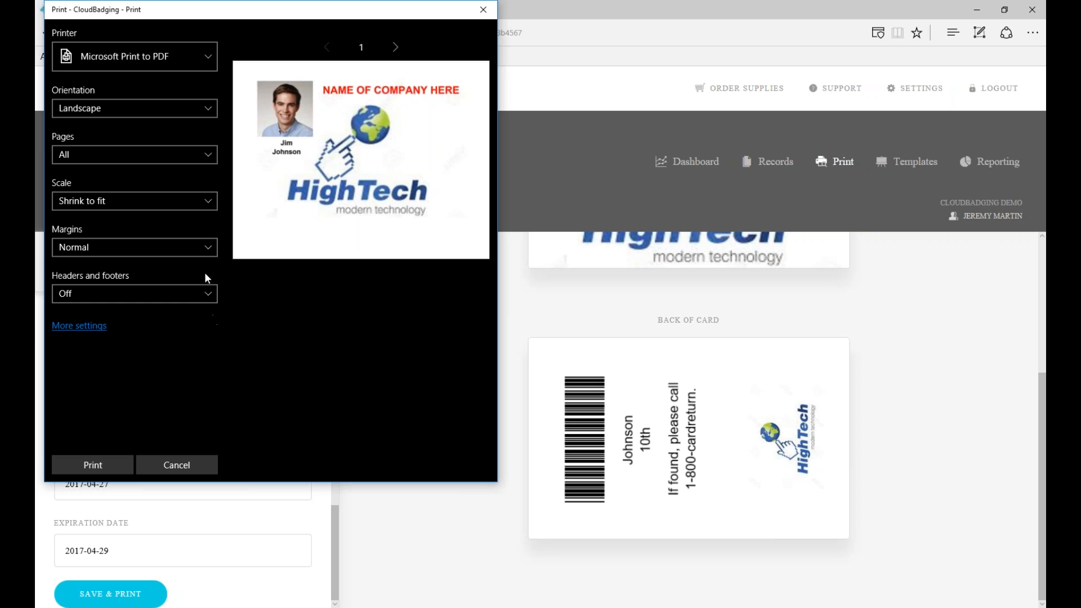
left_click(181, 290)
left_click(96, 317)
left_click(207, 295)
Step: Turn headers and footers back off and cancel the print
left_click(93, 276)
left_click(179, 458)
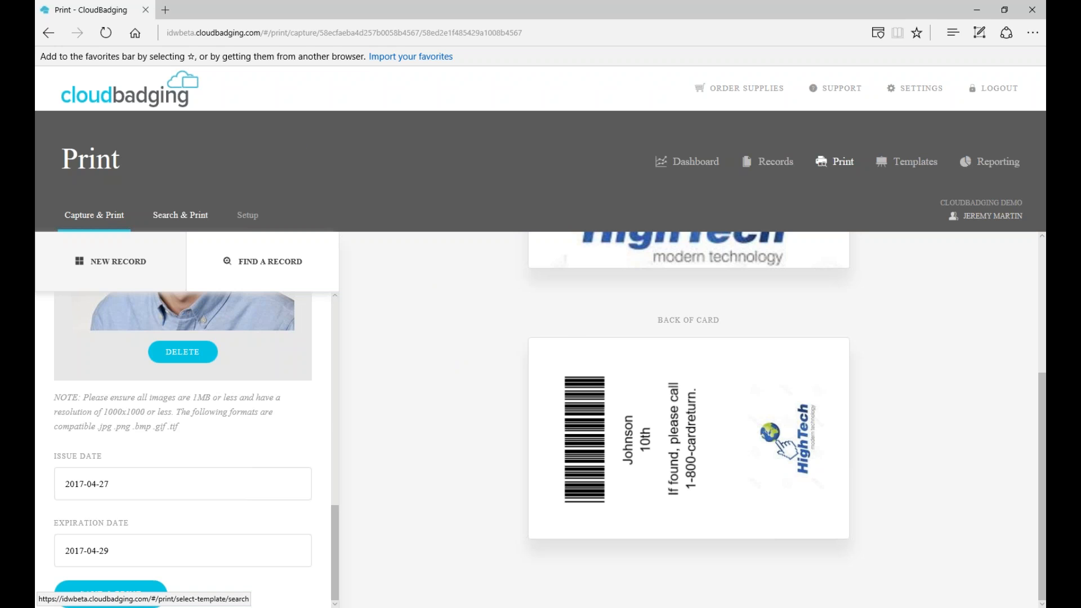
Step: Open Search & Print past the Edge warning and choose First Name as the search field
left_click(178, 217)
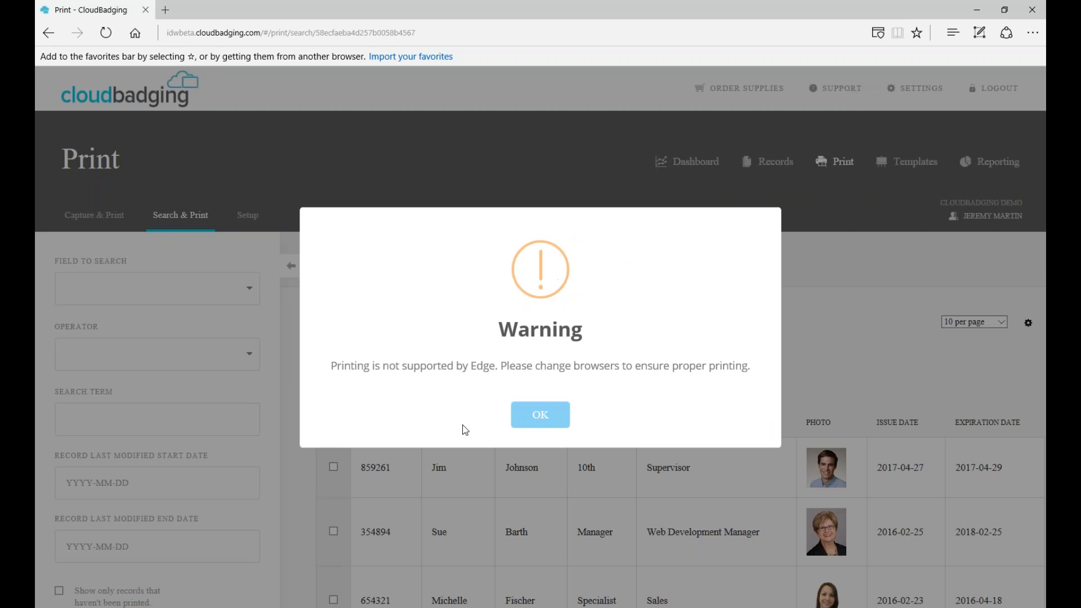
left_click(544, 417)
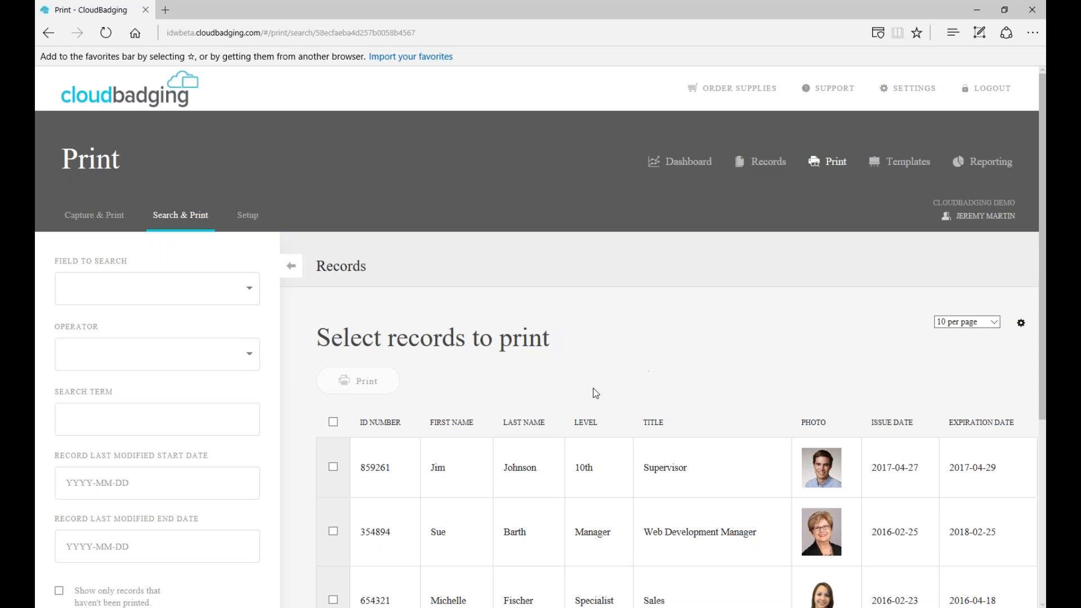
left_click(251, 291)
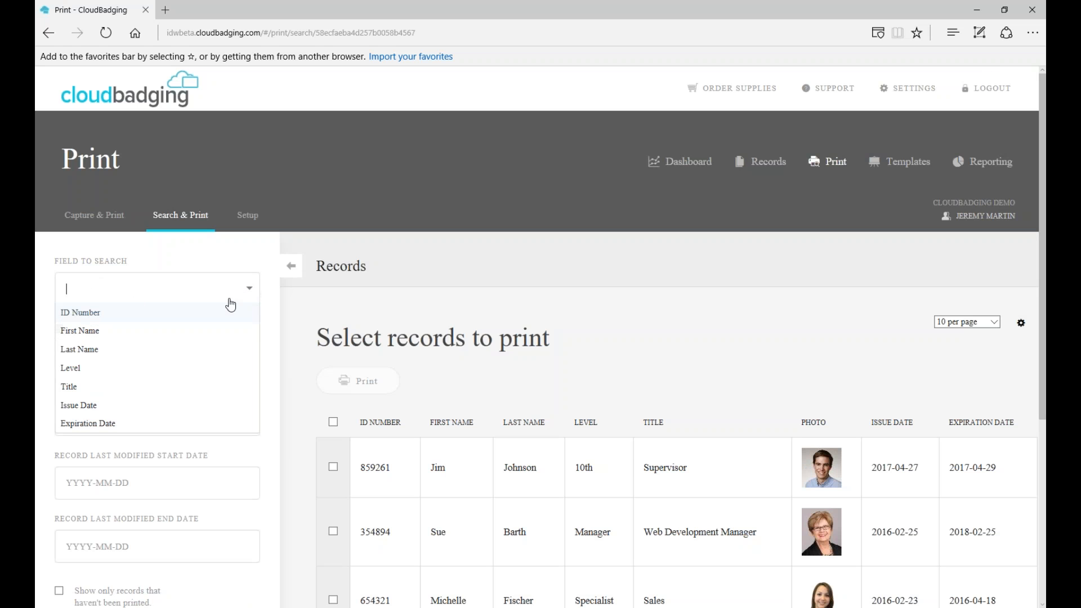
left_click(88, 336)
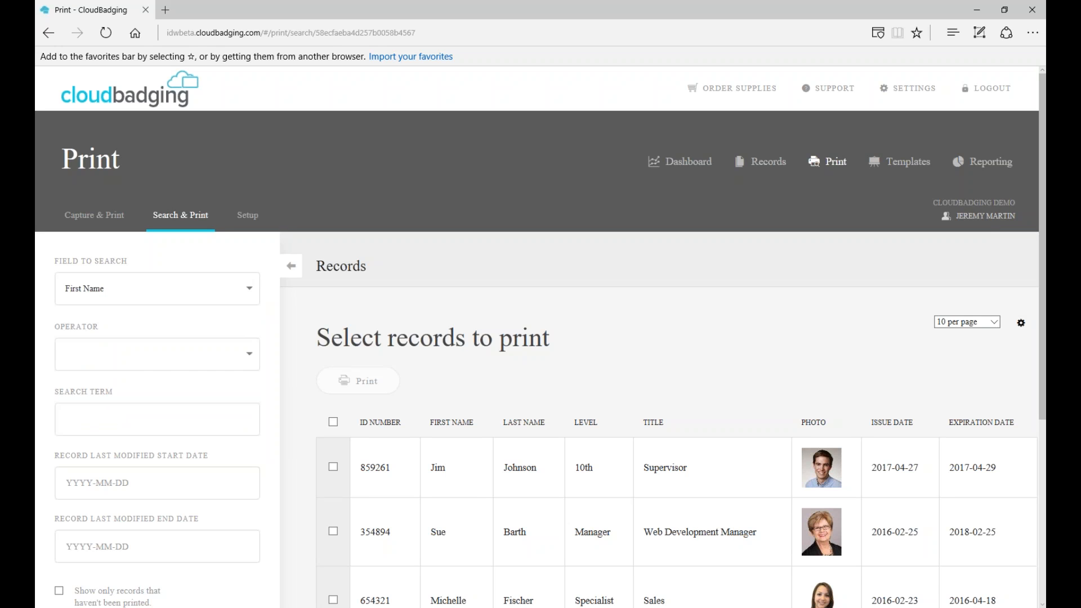
Step: Search for first name Equals the new record's first name, then clear the search
left_click(234, 356)
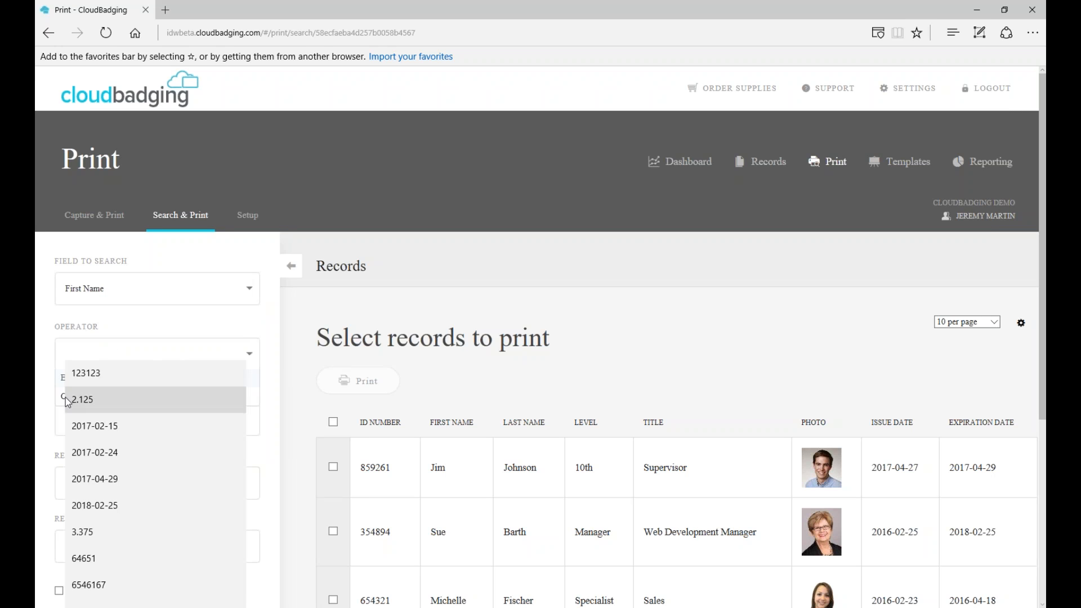
left_click(154, 356)
left_click(83, 385)
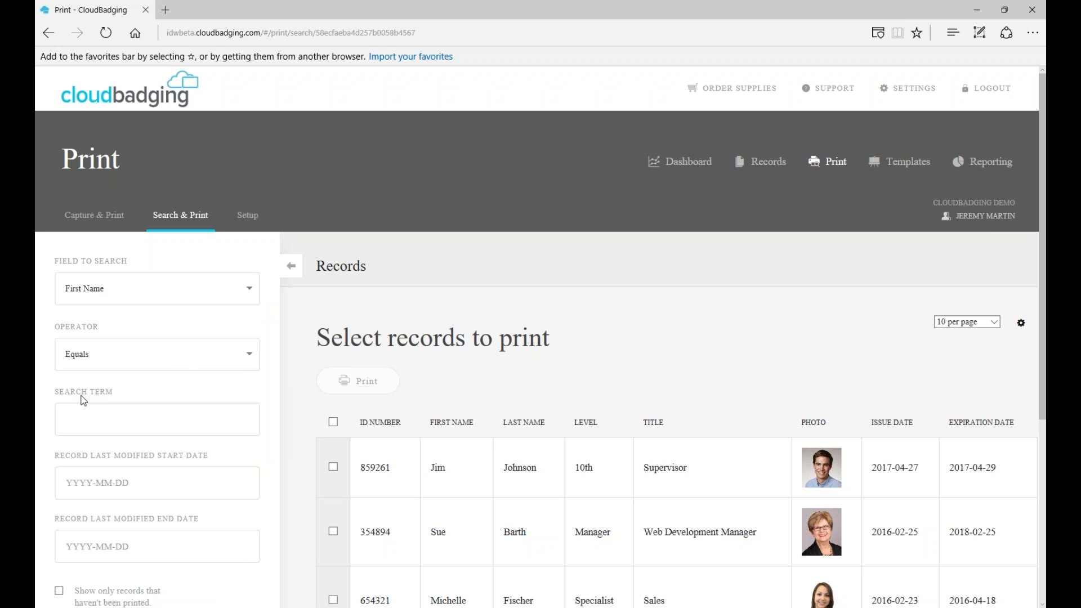
left_click(189, 405)
left_click(190, 413)
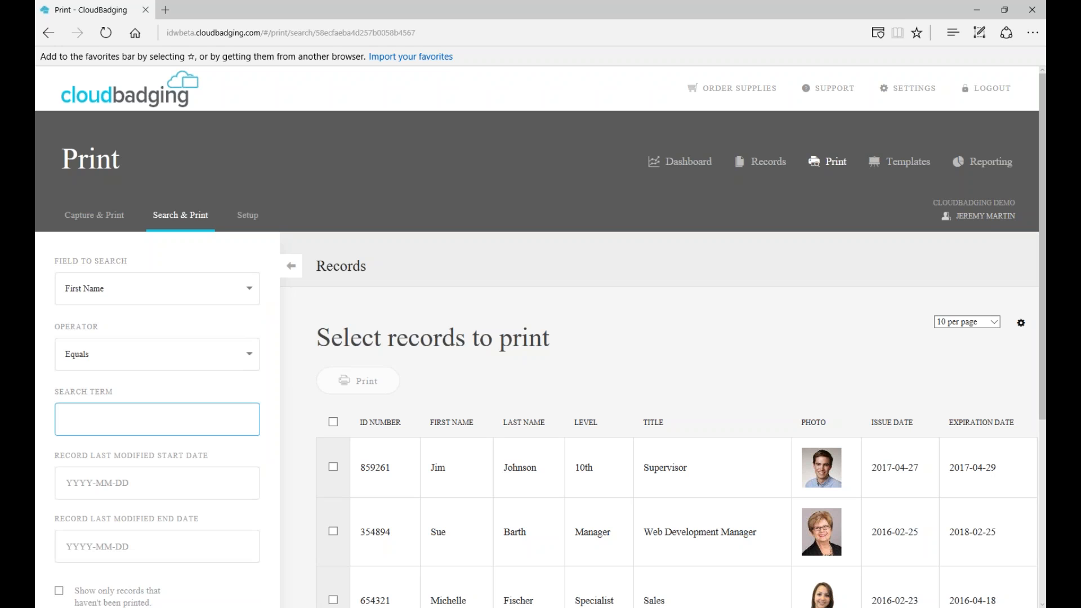
type("Jim")
scroll(168, 417, "down", 3)
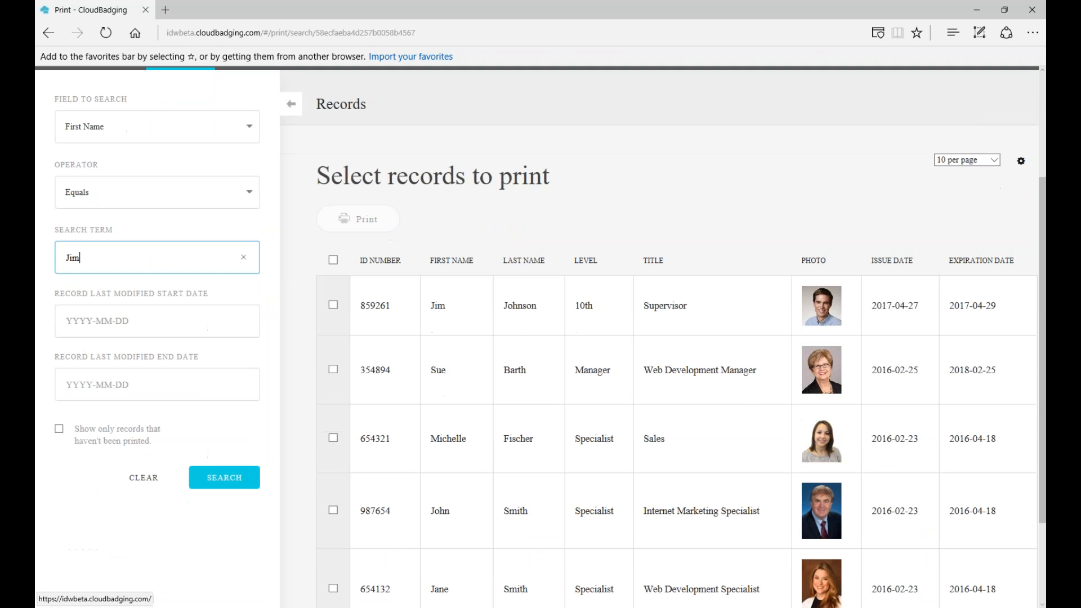
left_click(221, 479)
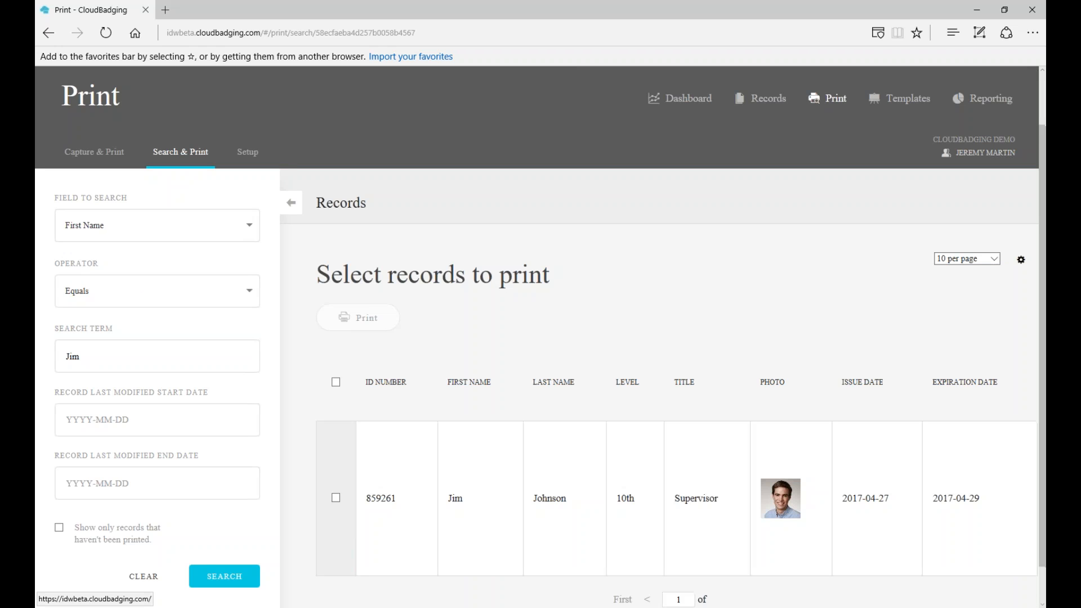
scroll(287, 466, "down", 1)
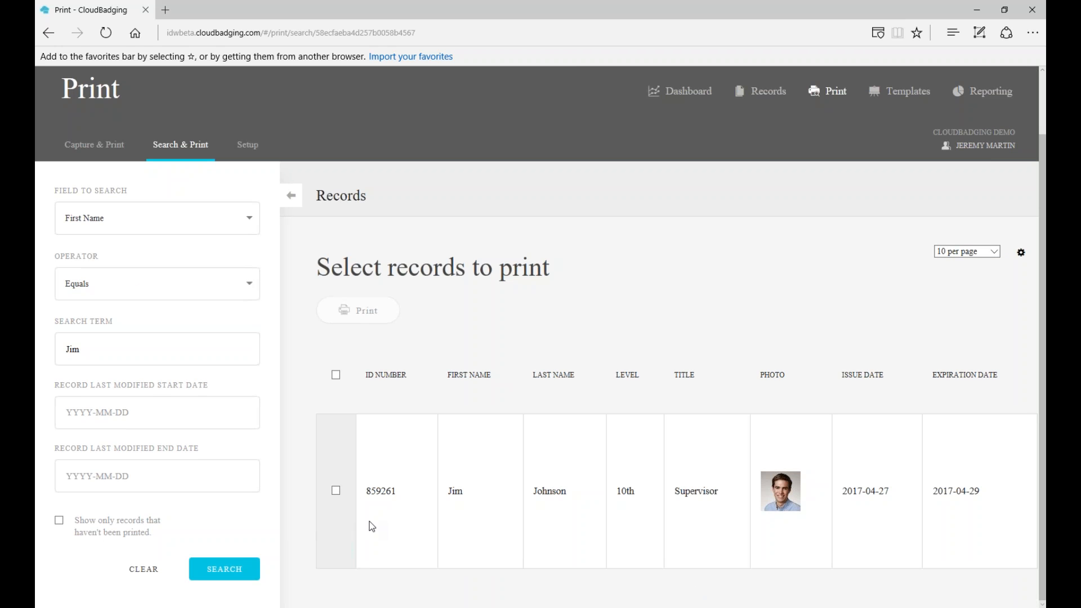
left_click(142, 573)
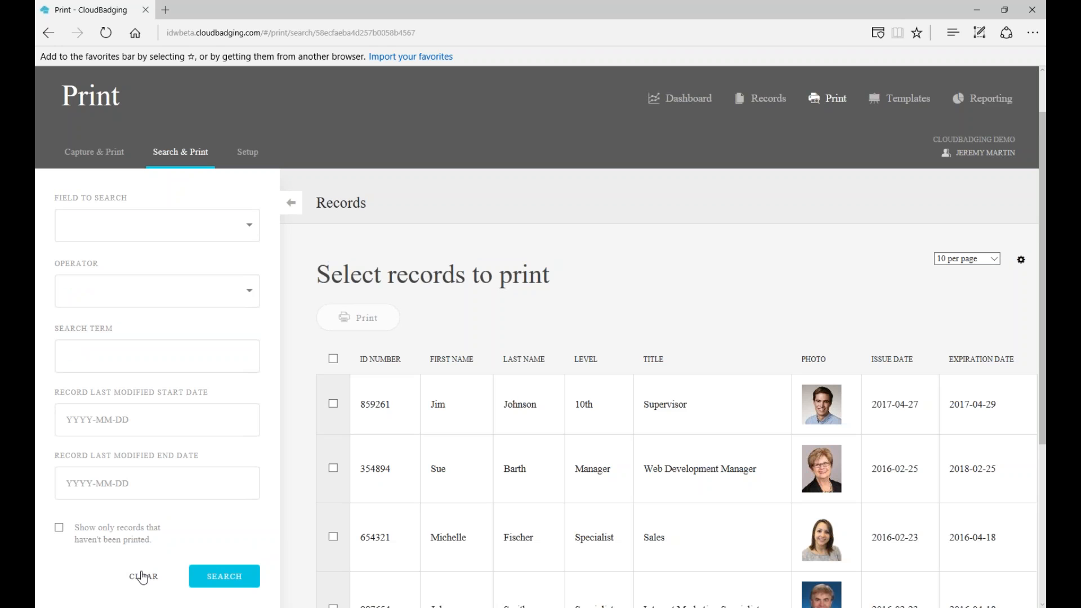
Step: Toggle the unprinted-only filter and collapse the search panel to widen the records table
scroll(538, 428, "down", 3)
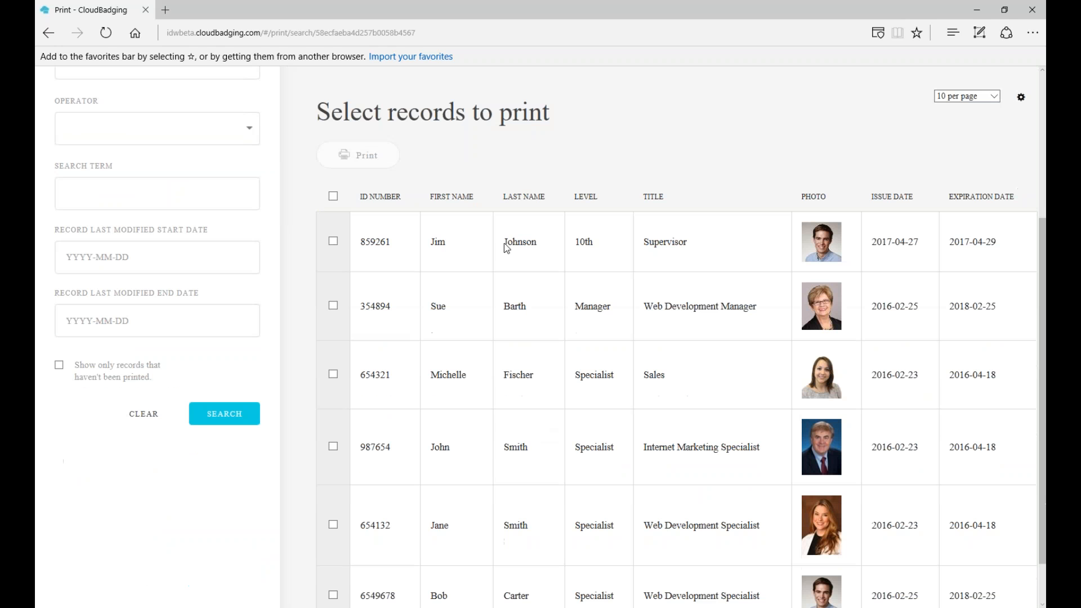
left_click(58, 367)
scroll(103, 488, "up", 3)
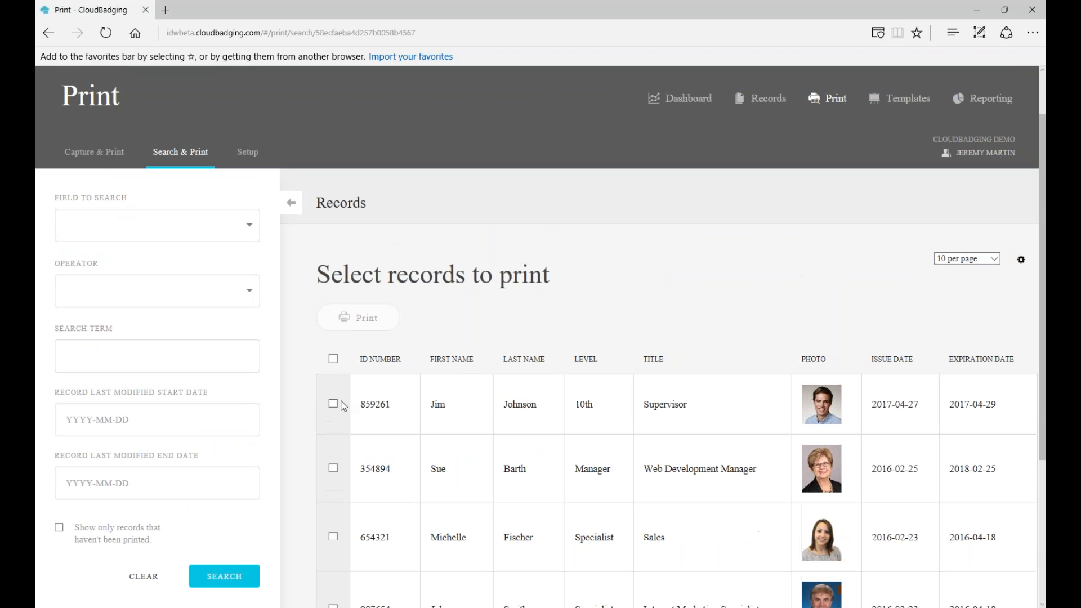
left_click(291, 204)
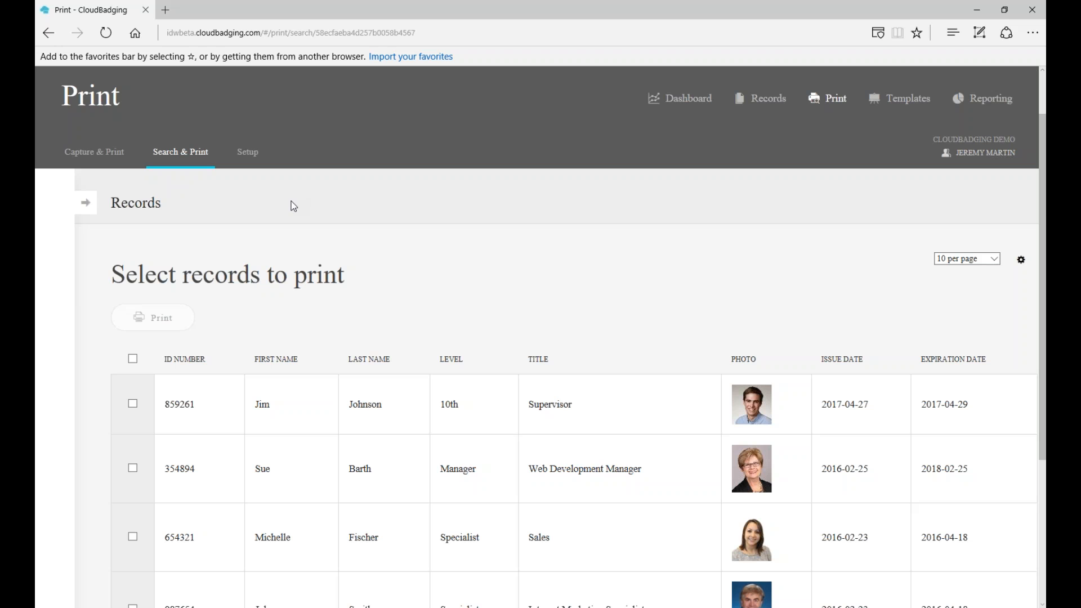
scroll(495, 237, "down", 3)
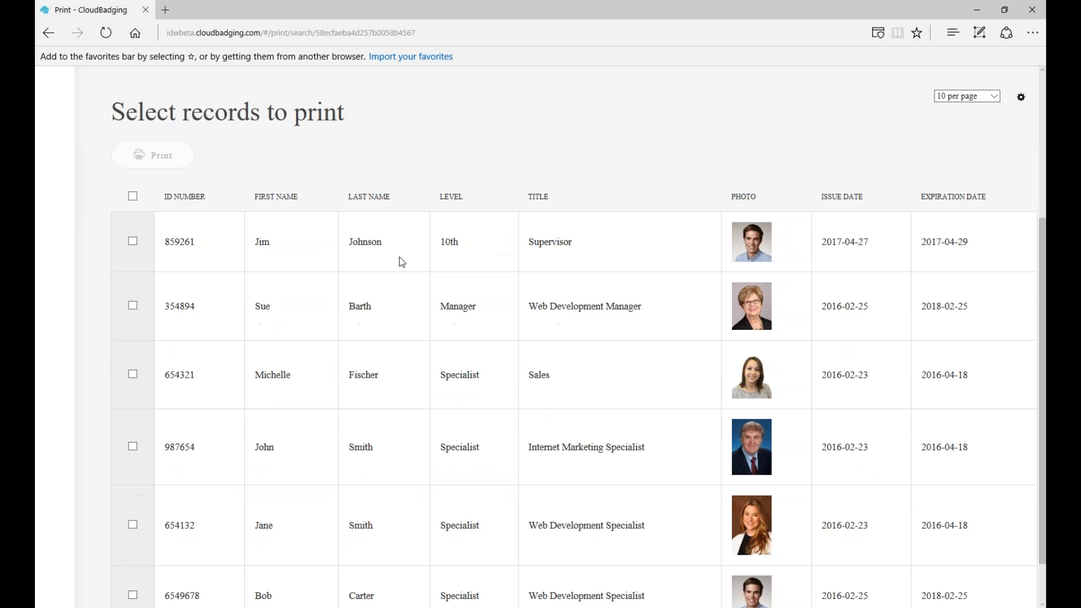
scroll(325, 256, "up", 2)
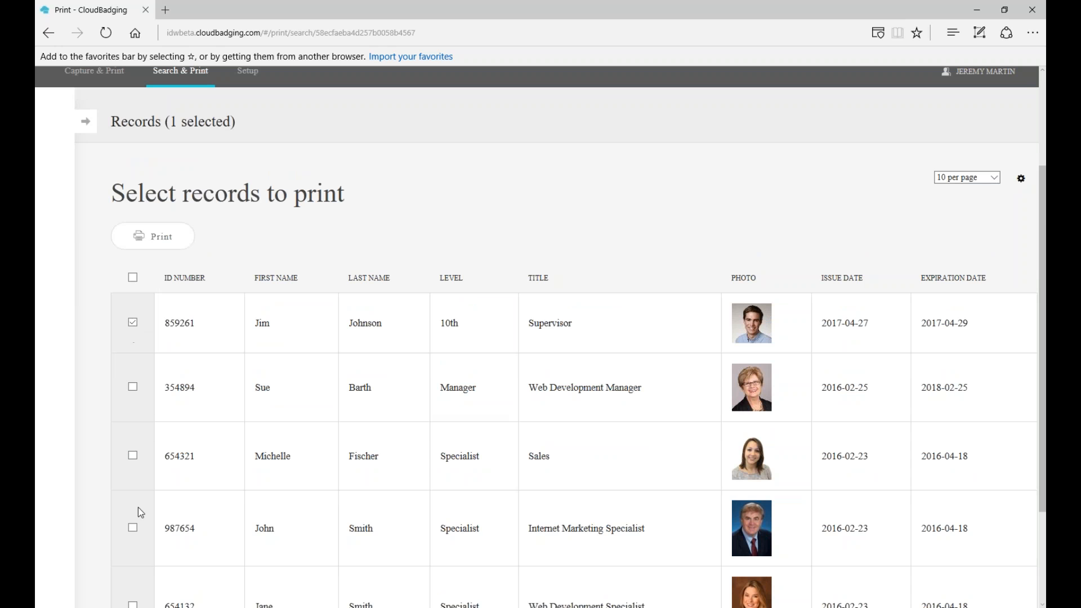
left_click(133, 457)
left_click(134, 278)
left_click(134, 278)
scroll(636, 201, "down", 2)
scroll(419, 217, "down", 2)
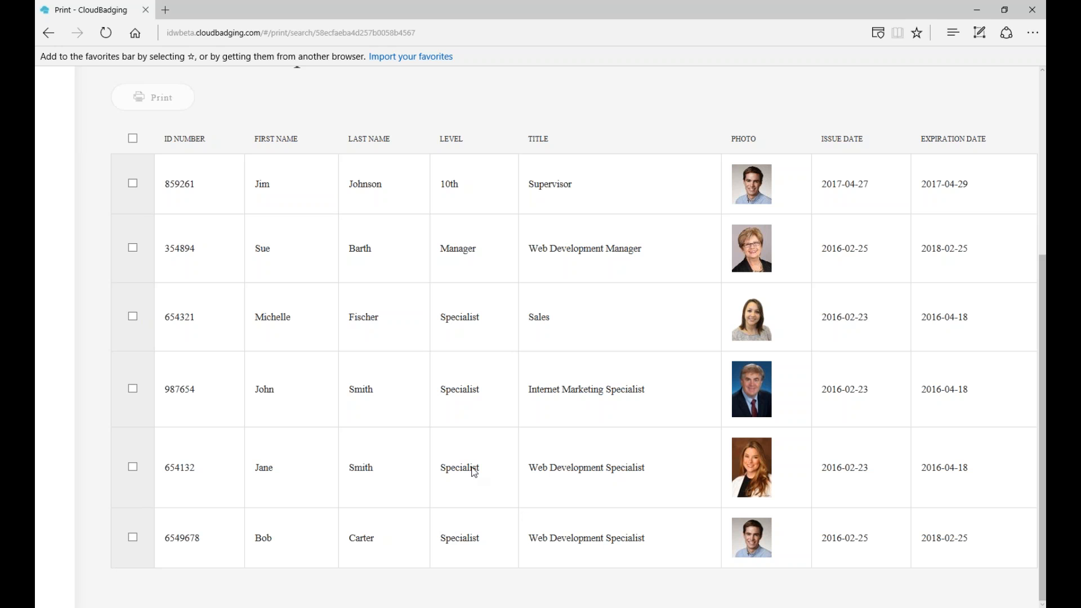
scroll(500, 446, "up", 5)
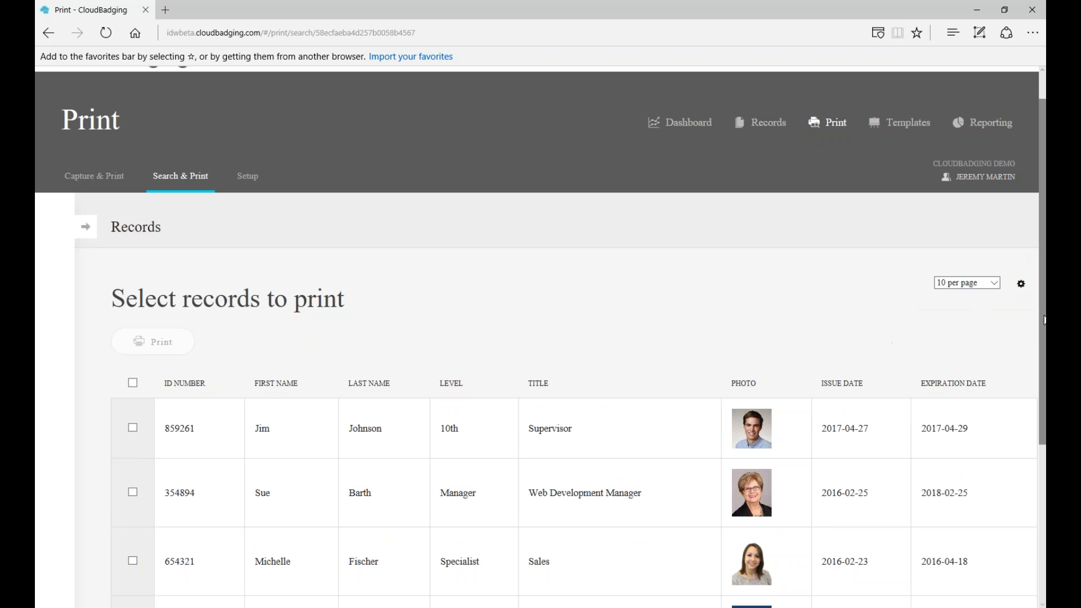
Step: Show 100 records per page in the records list
left_click(998, 289)
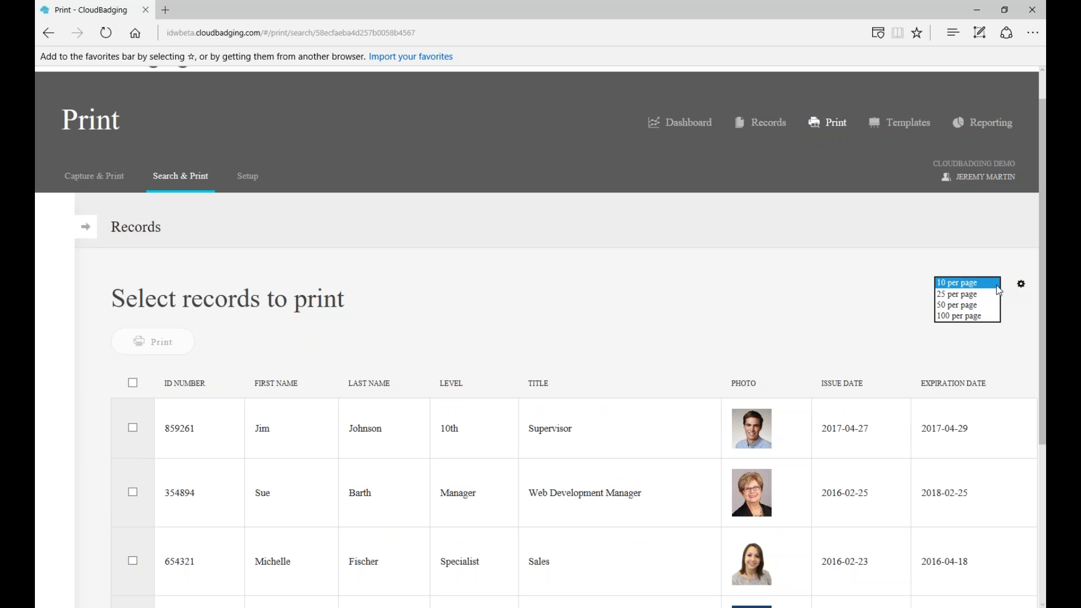
left_click(948, 317)
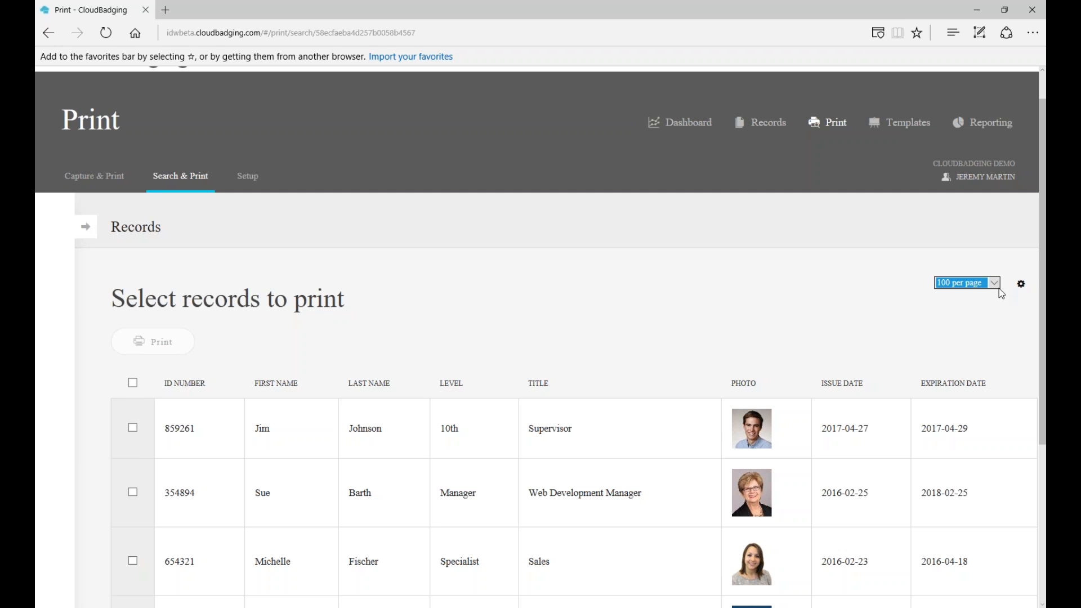
left_click(700, 316)
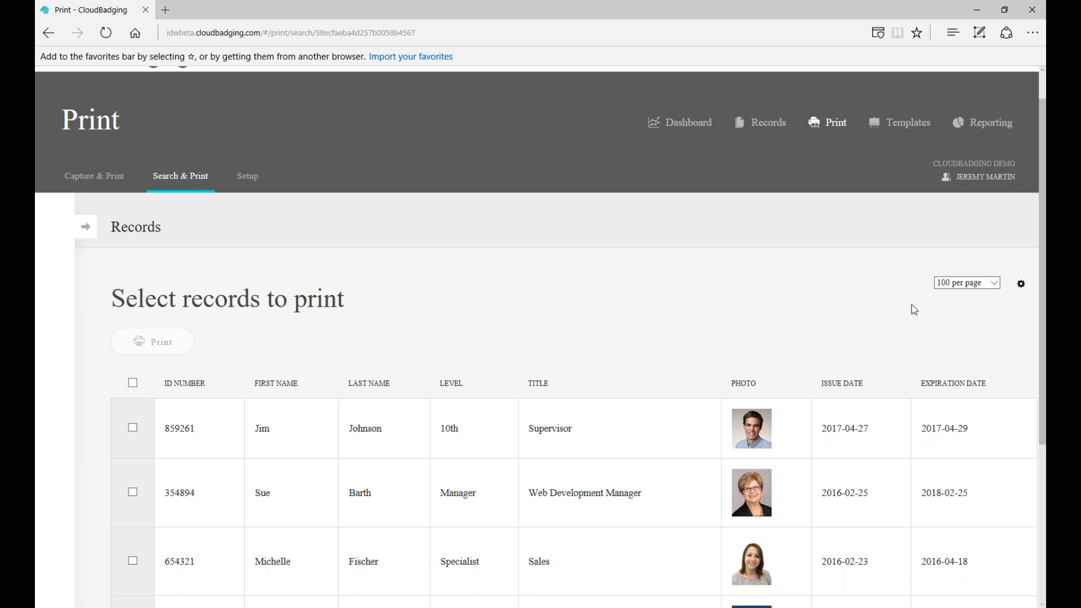
Step: Select record 354894 for printing alongside record 654132
scroll(555, 310, "down", 3)
scroll(555, 311, "up", 3)
scroll(253, 330, "down", 3)
left_click(133, 332)
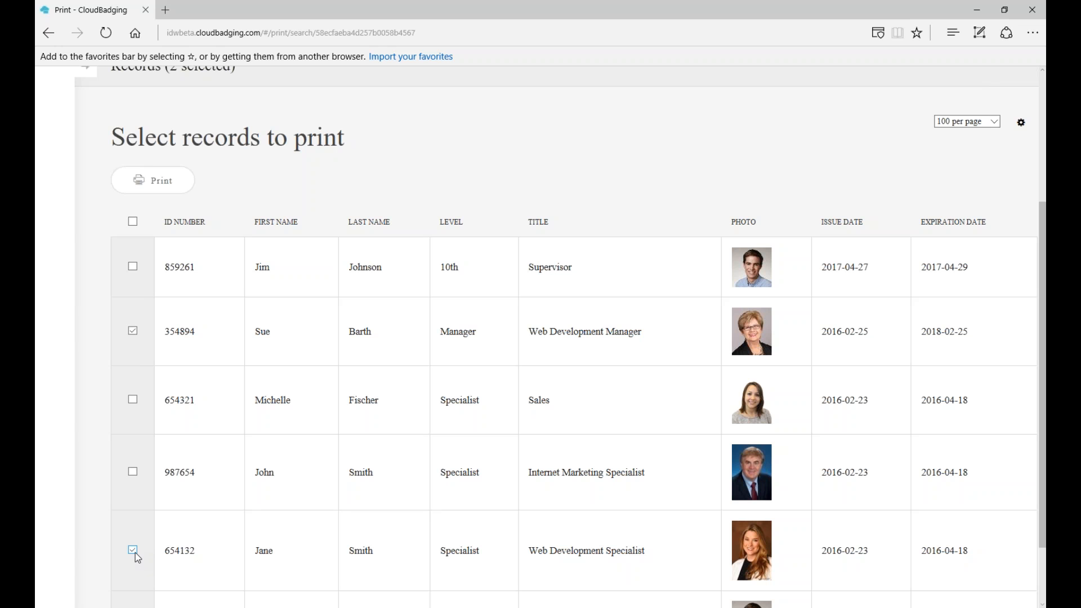
Step: Preview both selected badges, then generate the cards into the Microsoft Print to PDF dialog
left_click(159, 186)
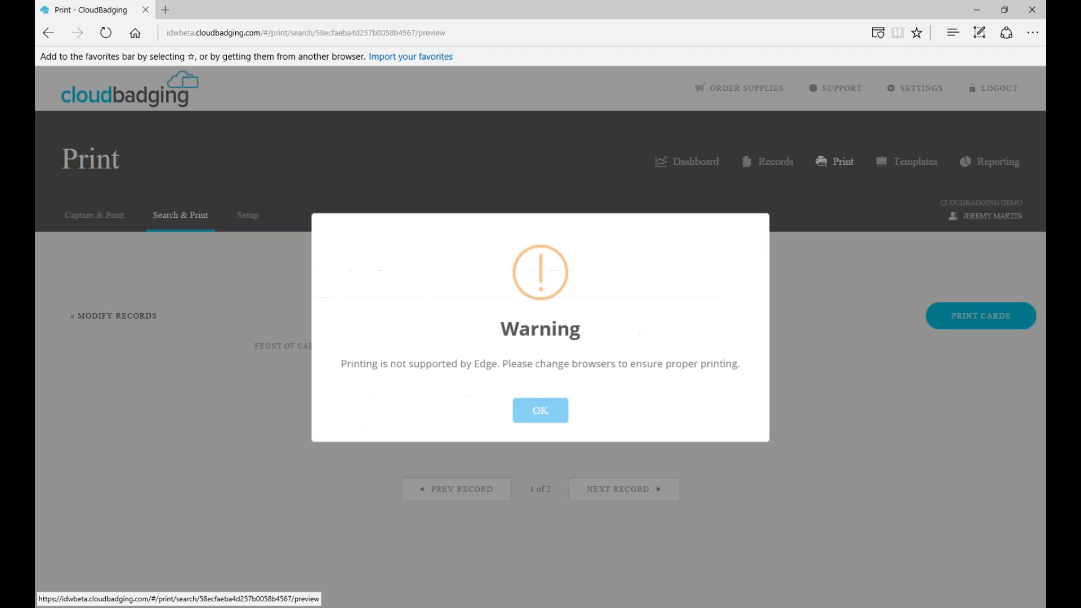
left_click(540, 420)
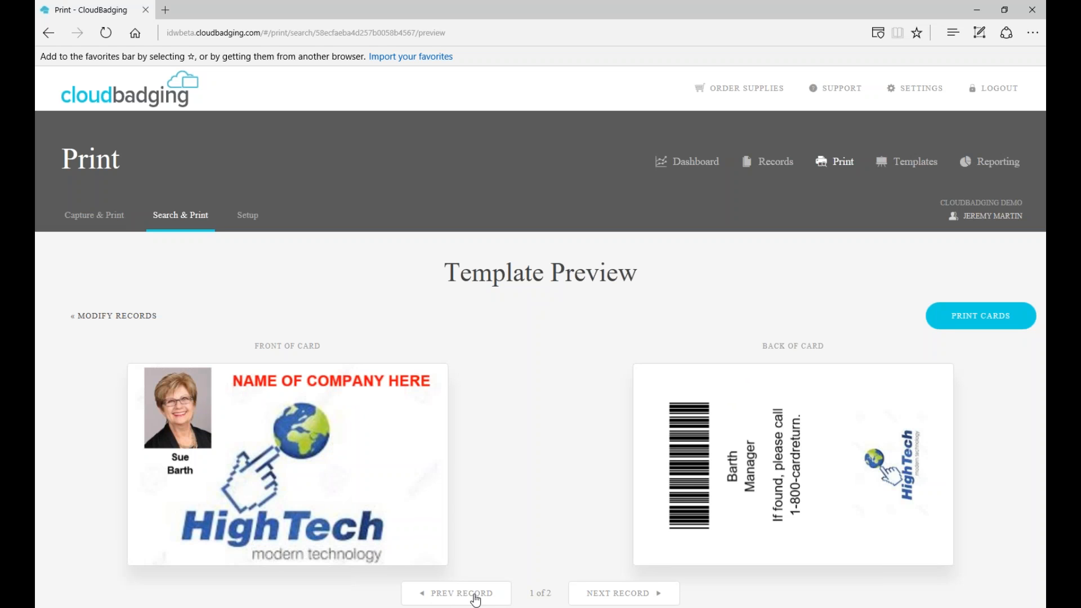
left_click(625, 602)
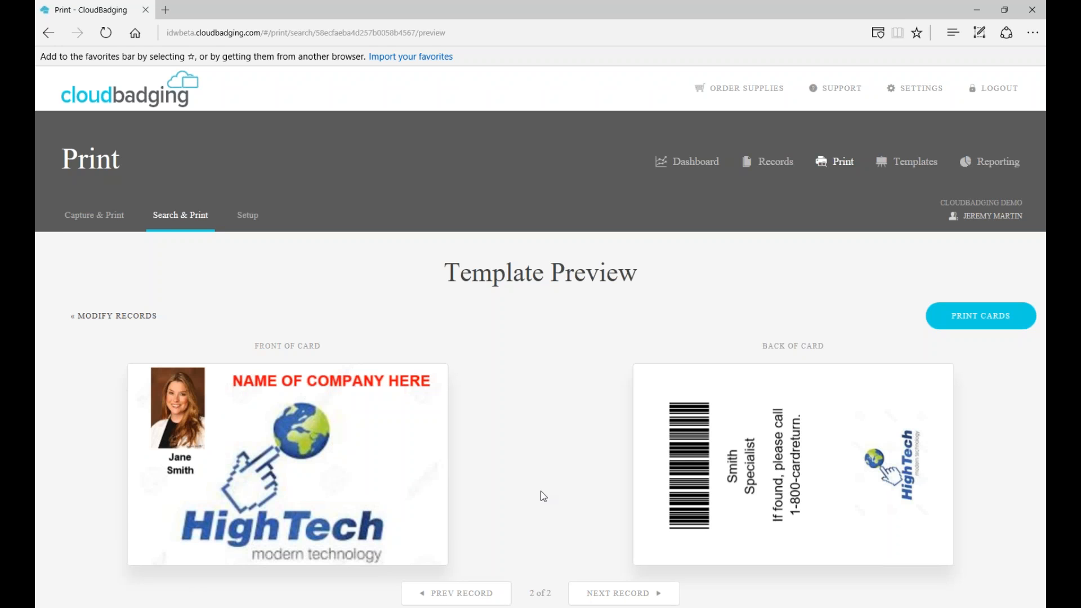
left_click(606, 597)
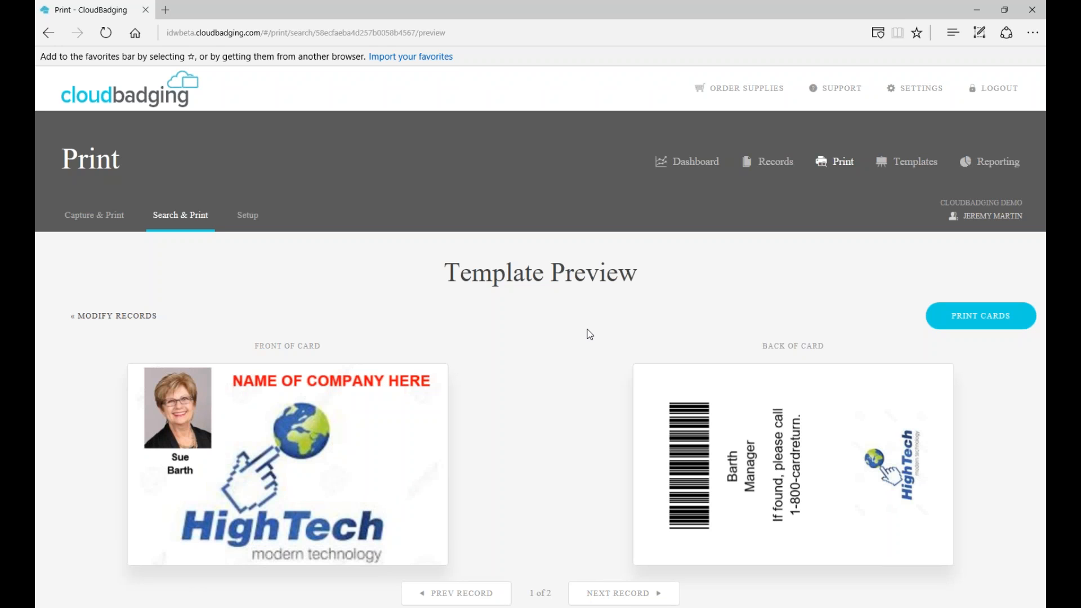
left_click(987, 315)
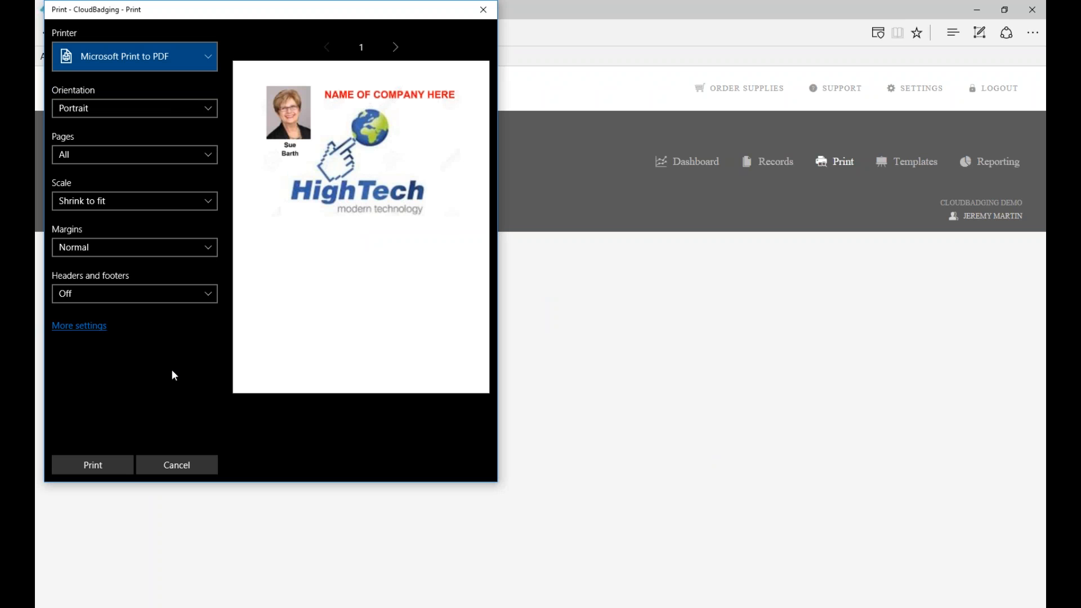
Step: Cancel the system print dialog after 2 prints are queued, then go to All Records
left_click(198, 472)
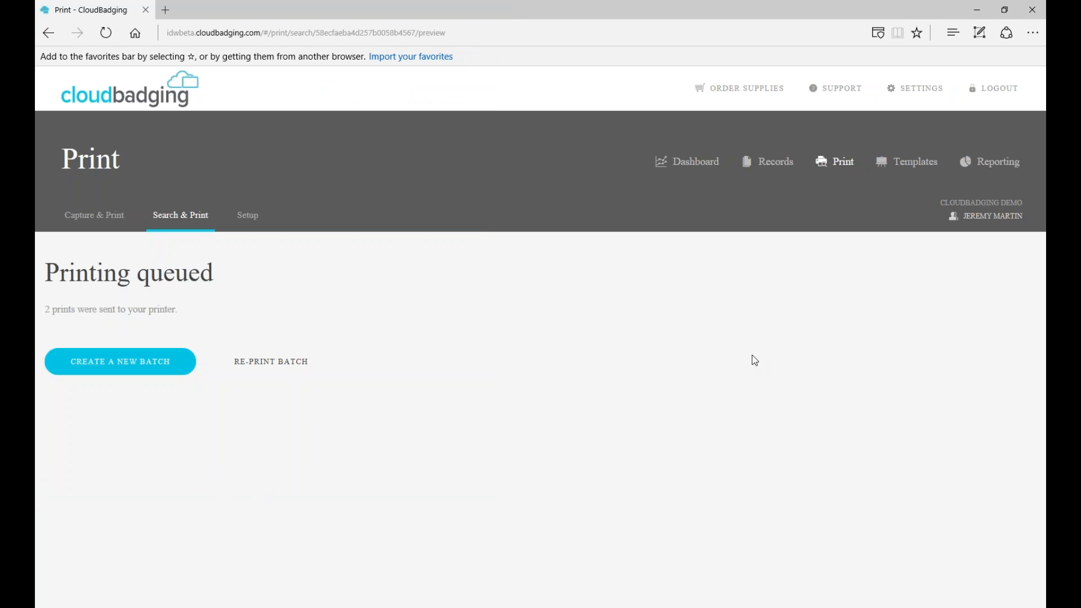
left_click(777, 164)
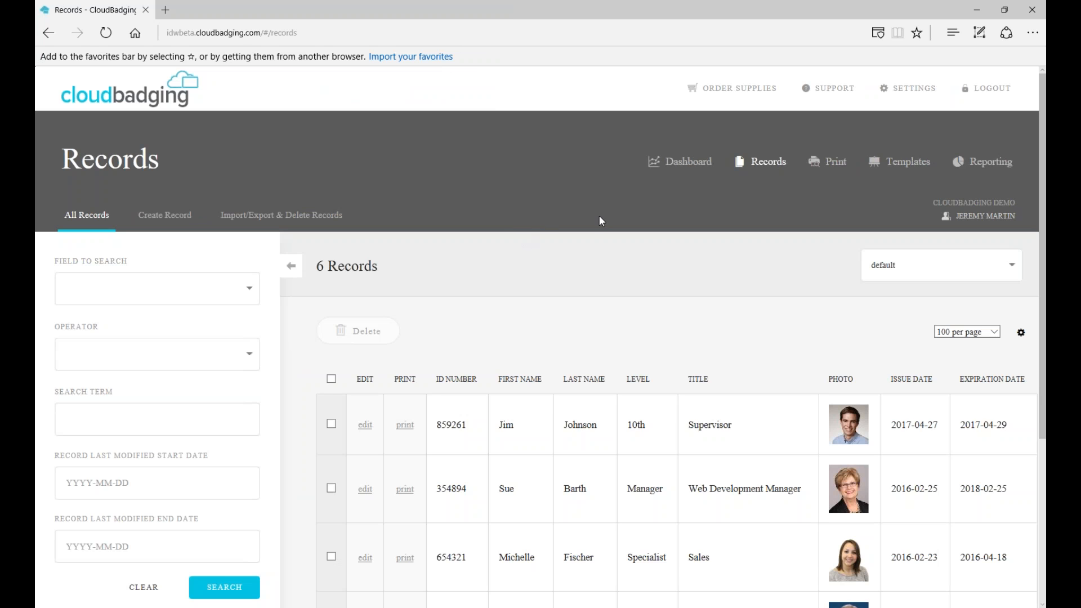
scroll(632, 284, "down", 3)
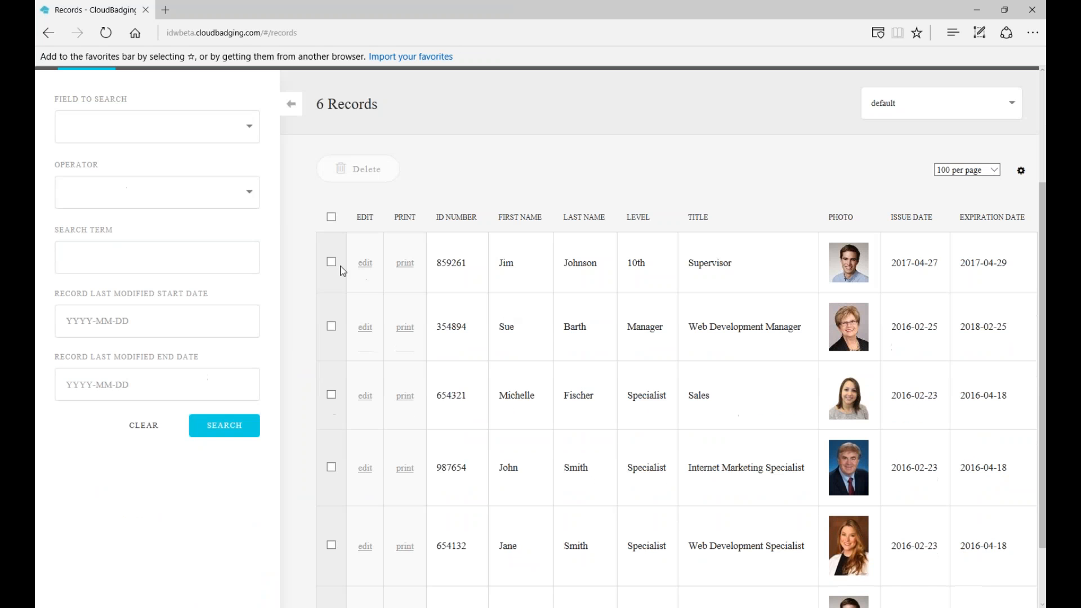
left_click(331, 263)
left_click(333, 395)
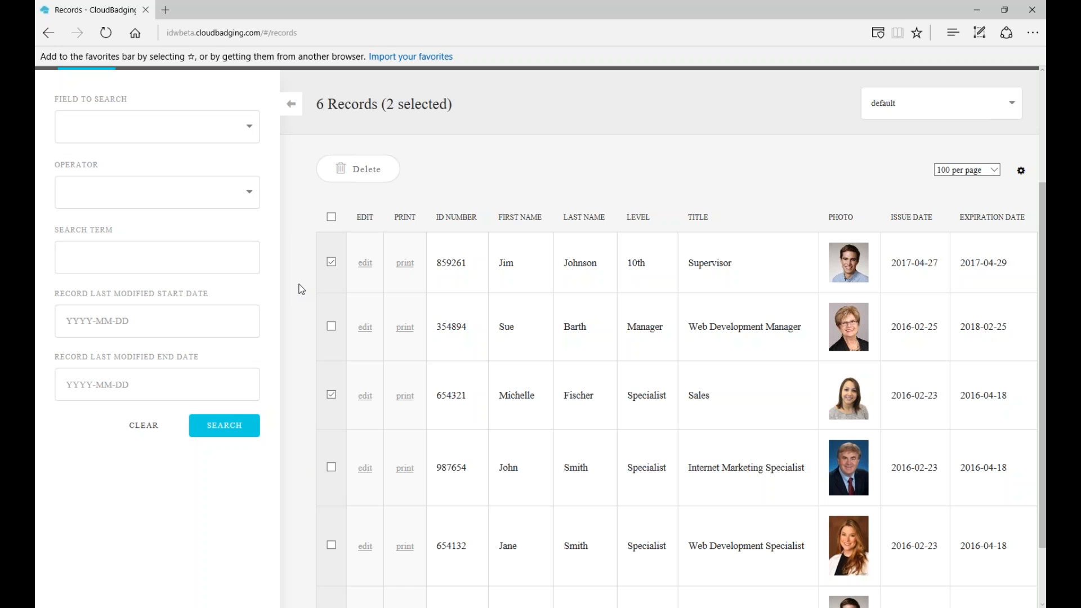
left_click(406, 263)
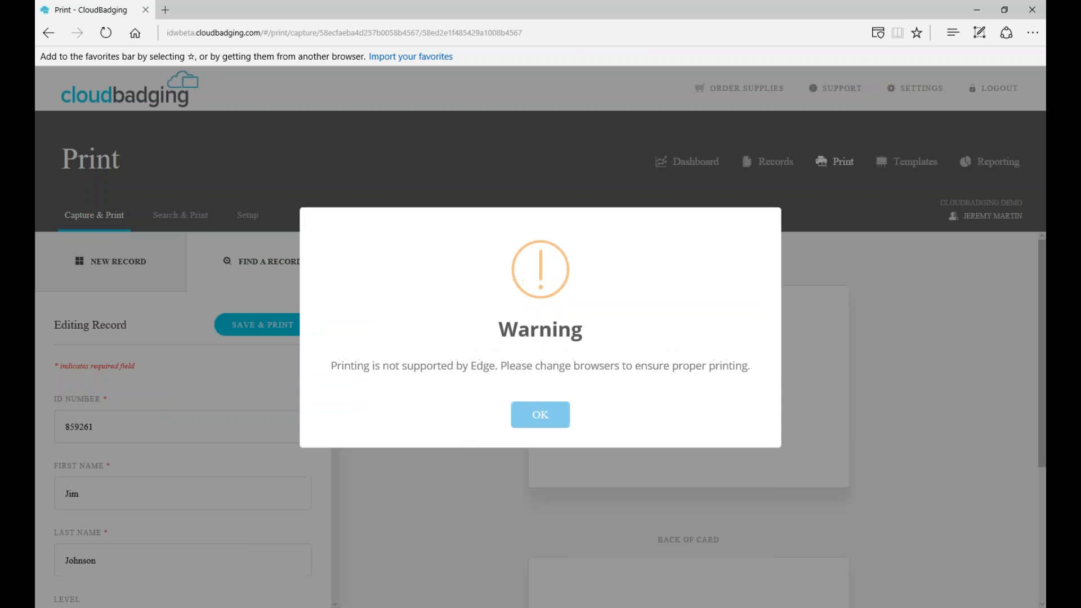
left_click(540, 414)
scroll(429, 439, "down", 3)
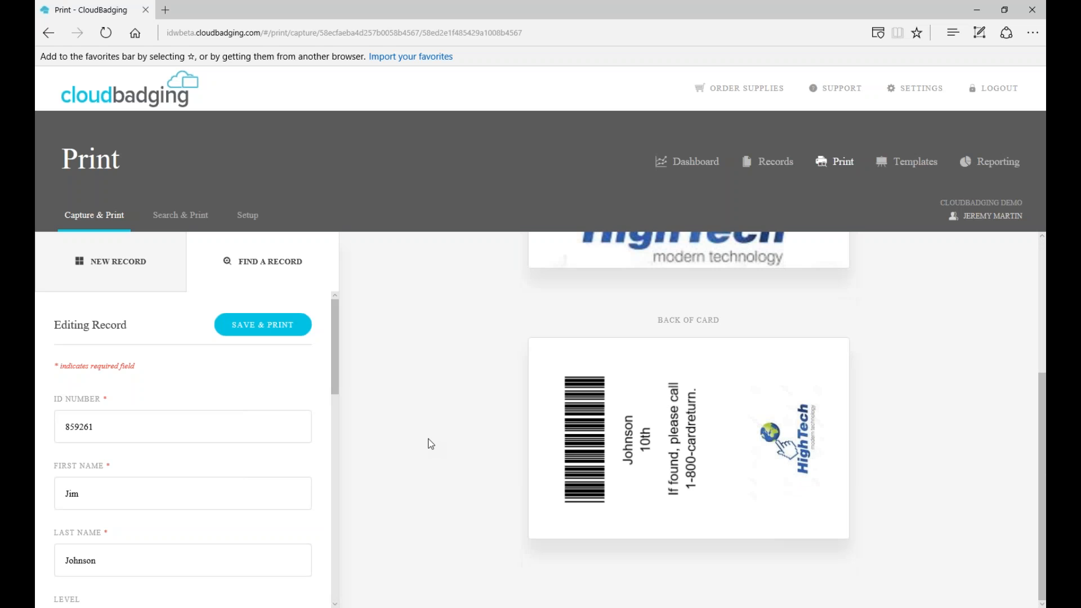
scroll(430, 444, "up", 3)
scroll(408, 405, "down", 3)
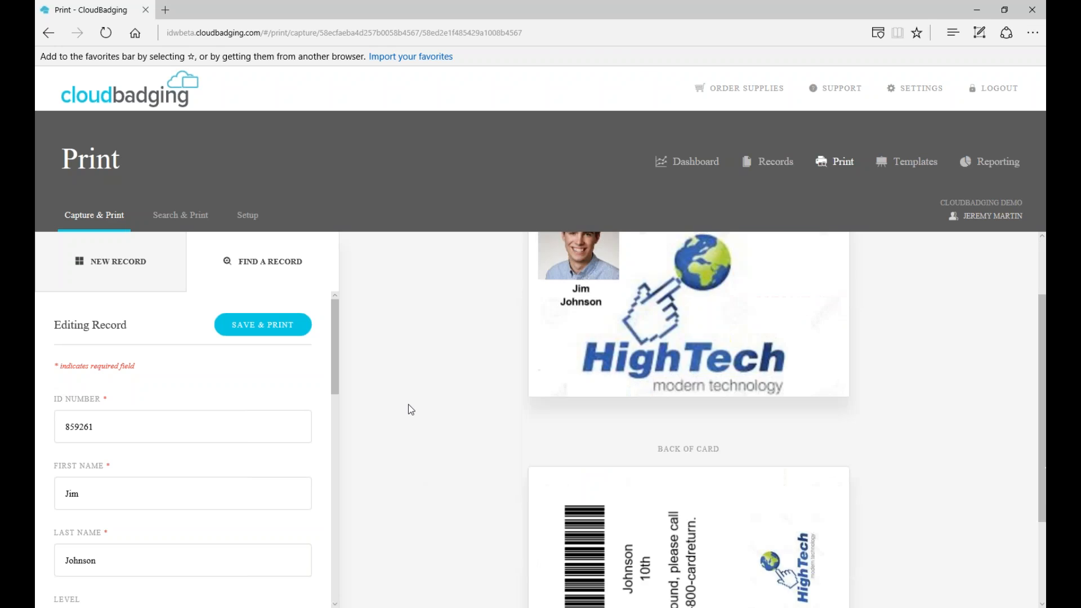
scroll(408, 405, "up", 3)
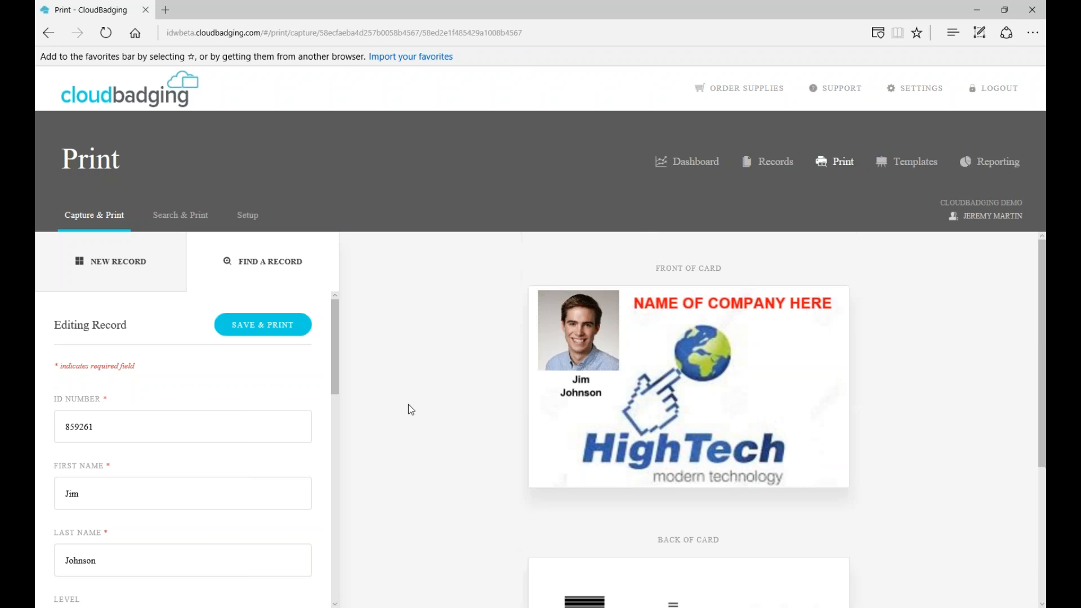
left_click(776, 167)
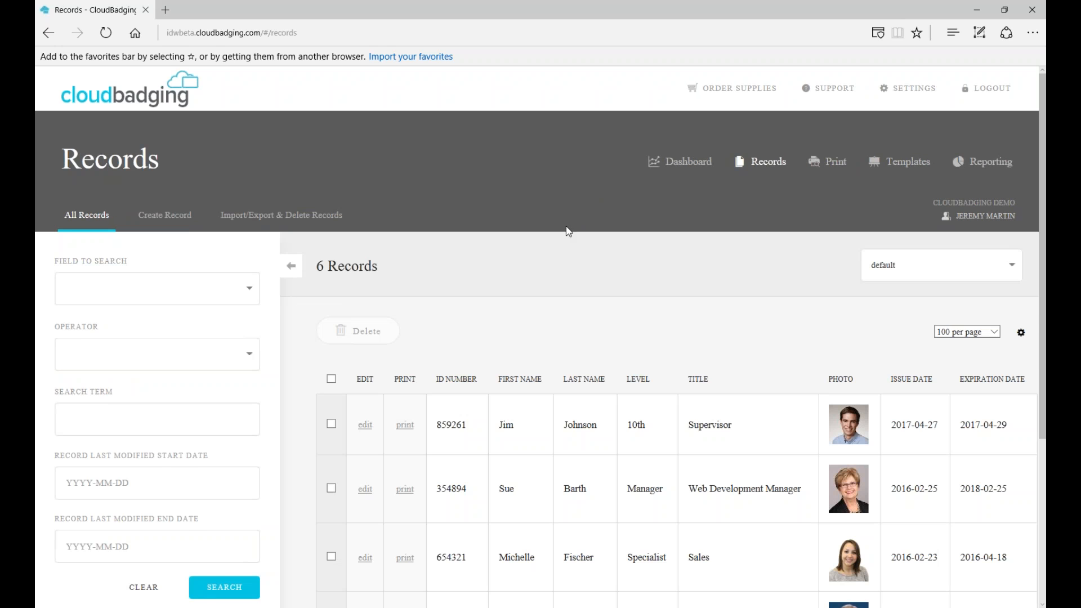
scroll(554, 281, "down", 2)
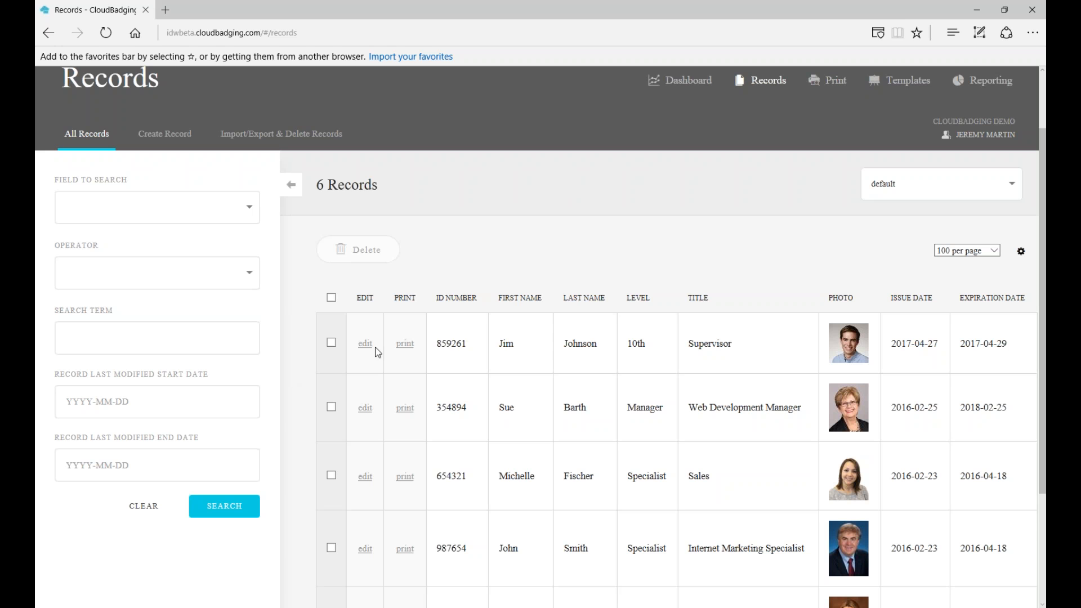
scroll(584, 442, "down", 2)
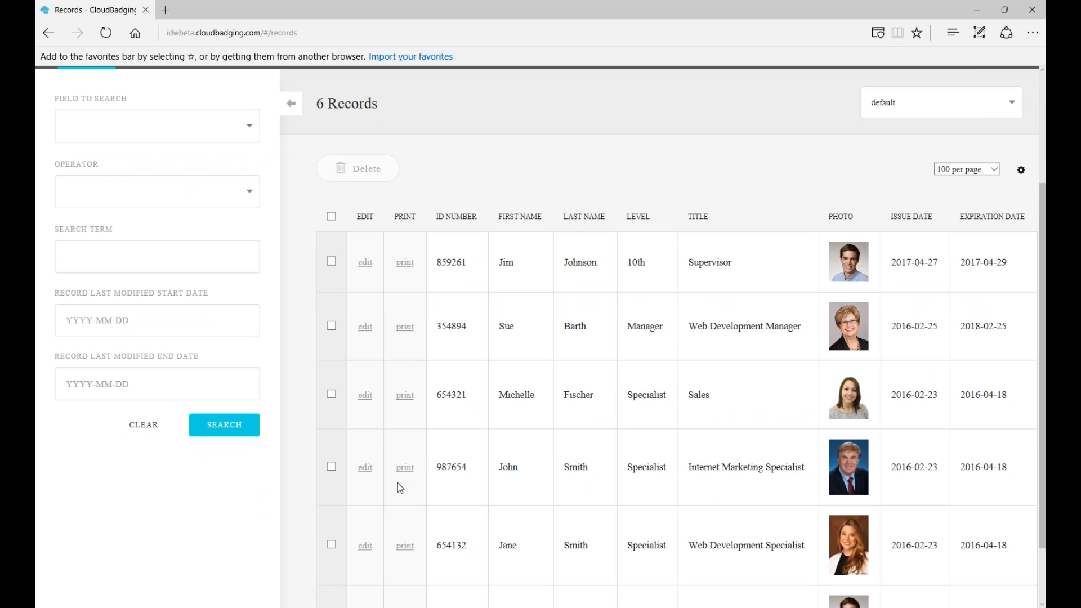
Step: Open record 987654's badge in the print editor and save it for printing
left_click(405, 469)
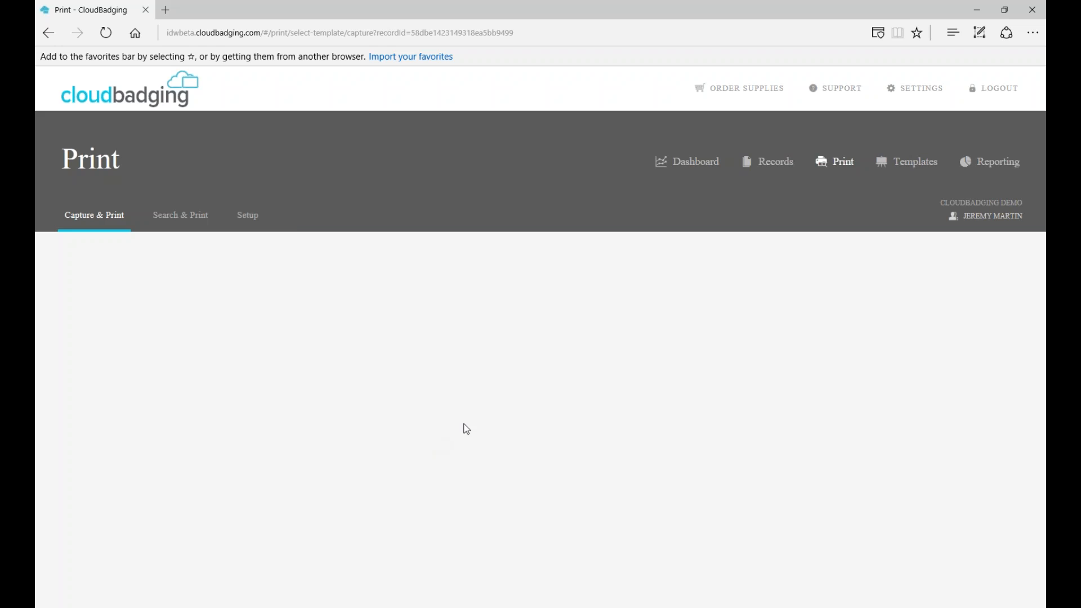
left_click(553, 416)
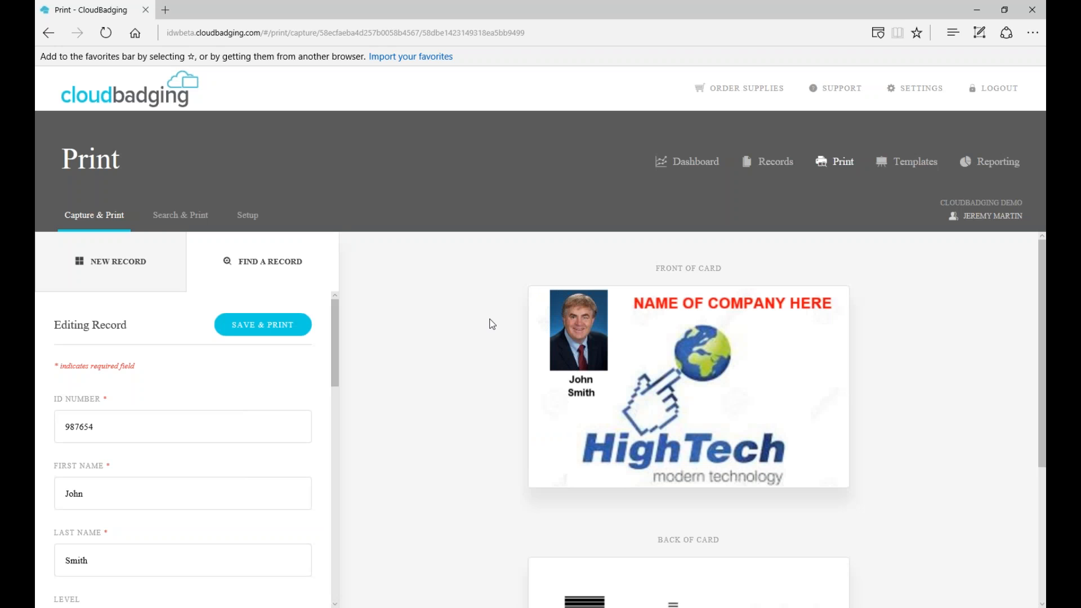
scroll(475, 430, "down", 1)
scroll(543, 468, "down", 3)
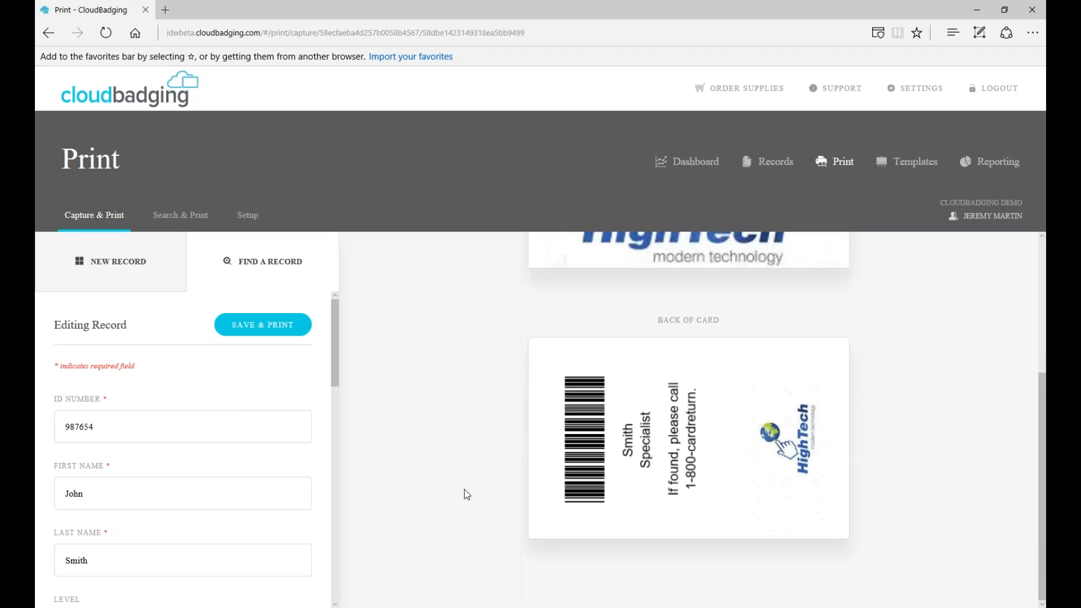
left_click(266, 331)
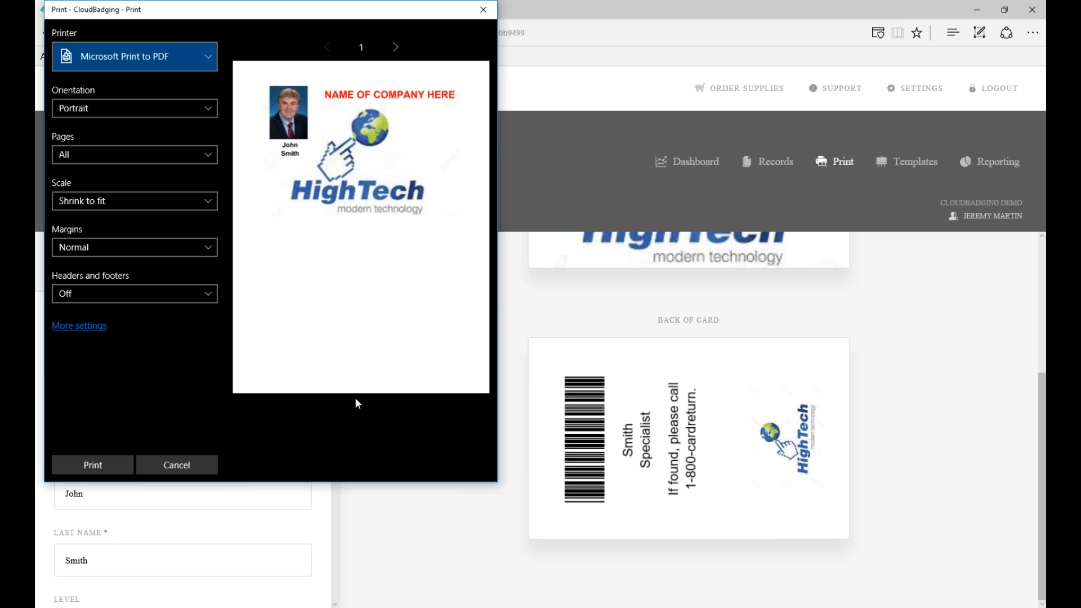
Step: Switch the print orientation to Landscape, then cancel without printing
left_click(204, 107)
left_click(178, 87)
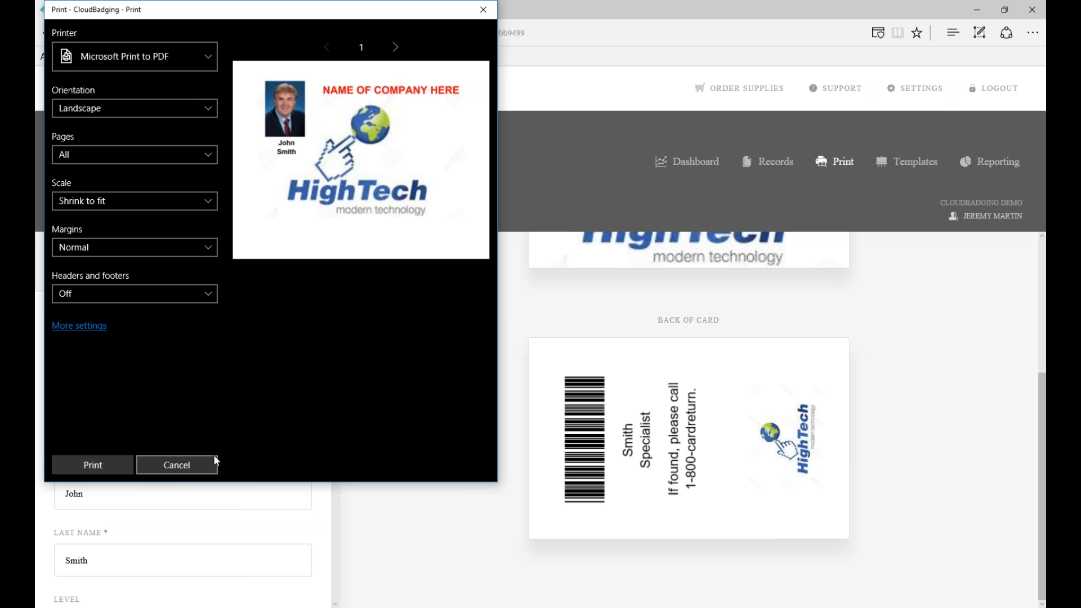
left_click(177, 466)
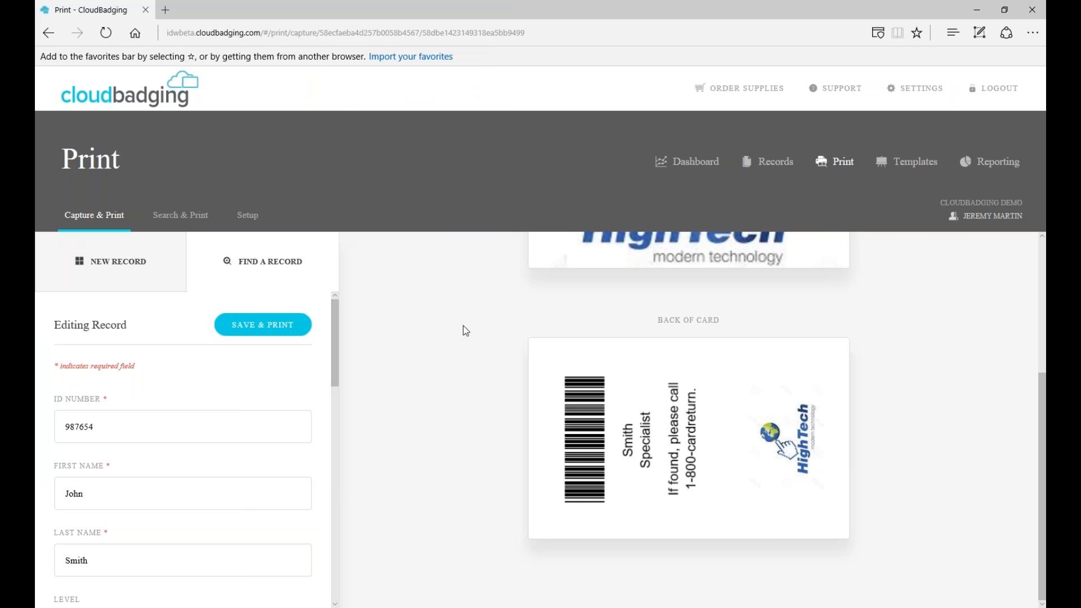